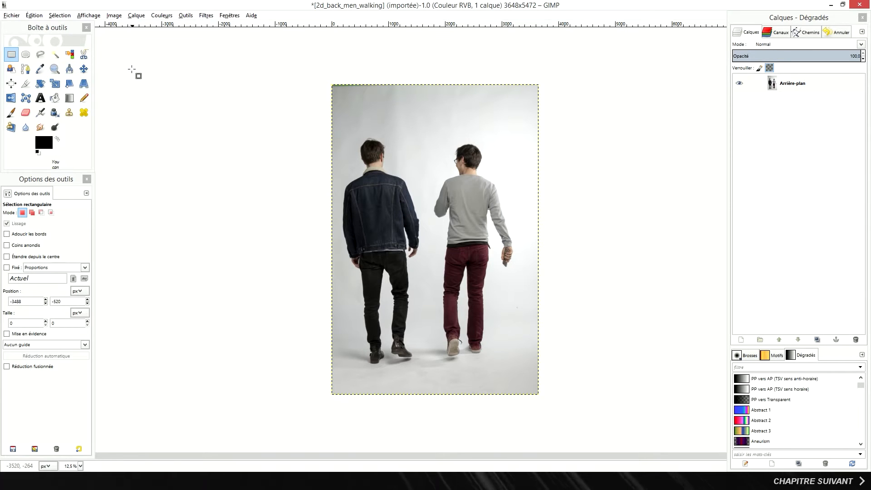
- Duplicate the Arrière-plan layer and add an alpha channel to the copy
right_click(788, 86)
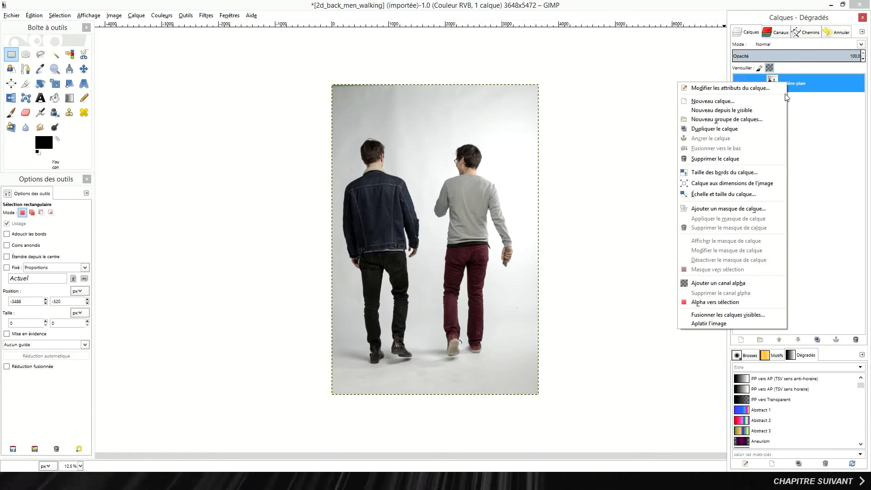
left_click(767, 129)
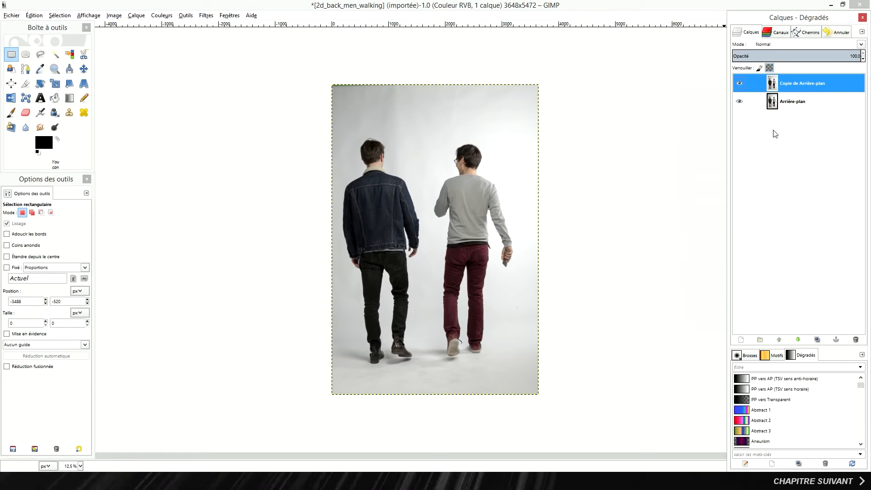
left_click(136, 15)
left_click(297, 116)
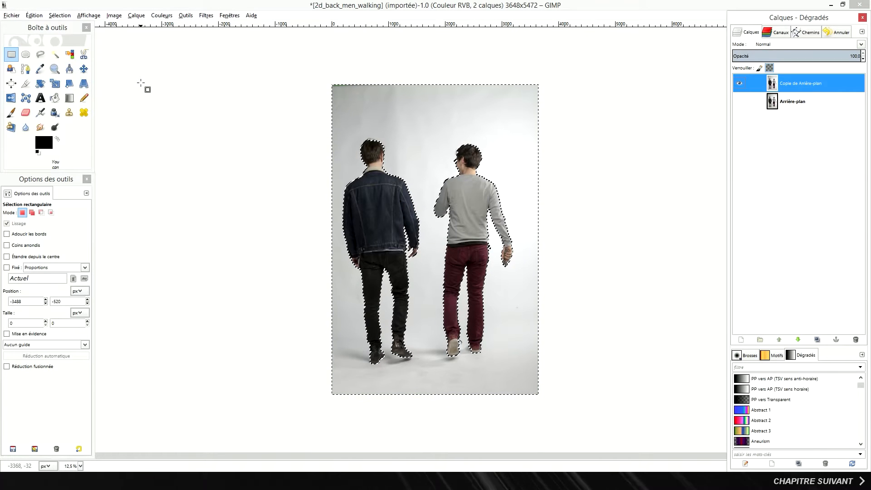
- Erase the selected backdrop around the two men to transparency and clear the selection
key("Delete")
left_click(140, 83)
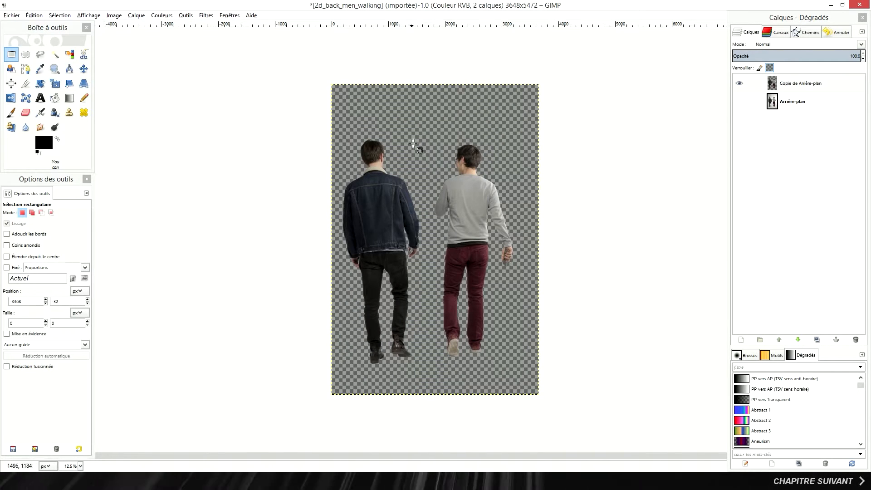
- Crop the image to the man in the grey sweater, then autocrop it tightly to his outline
left_click_drag(425, 135, 524, 368)
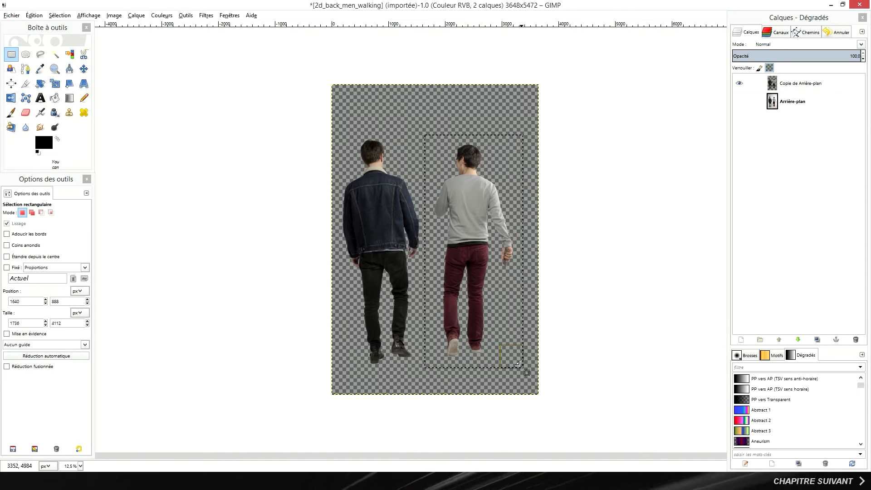
left_click(114, 15)
left_click(156, 111)
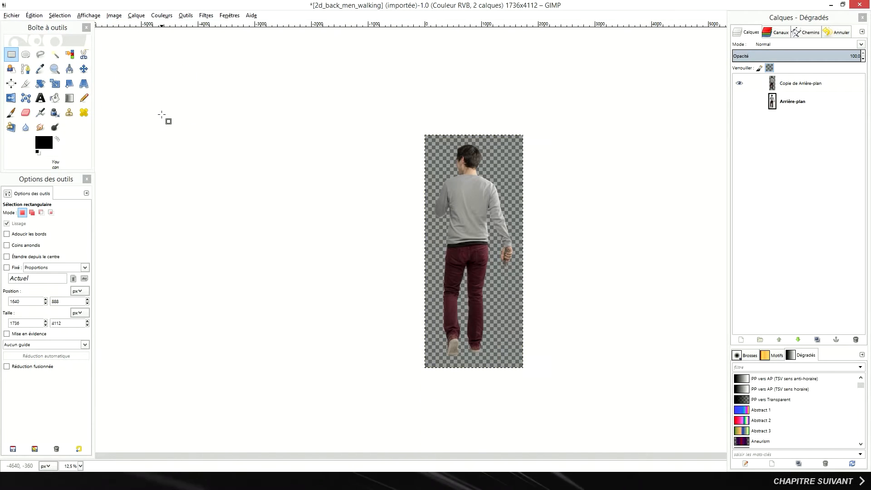
left_click(114, 15)
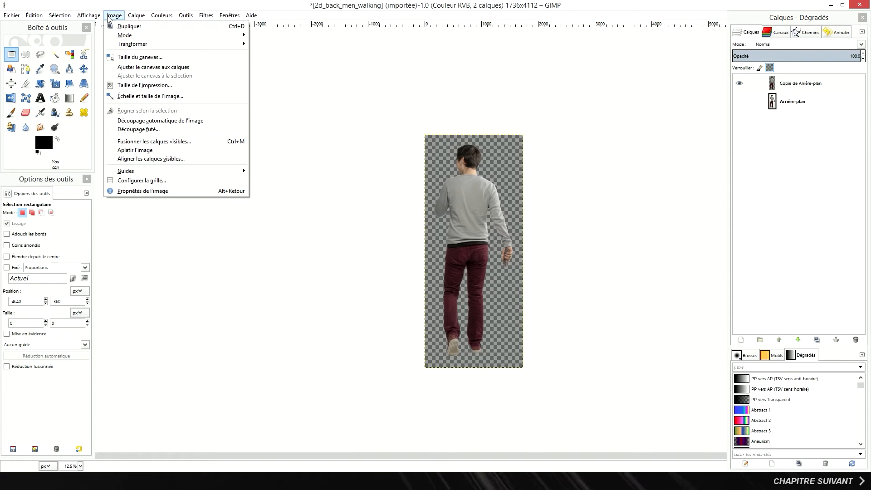
left_click(160, 121)
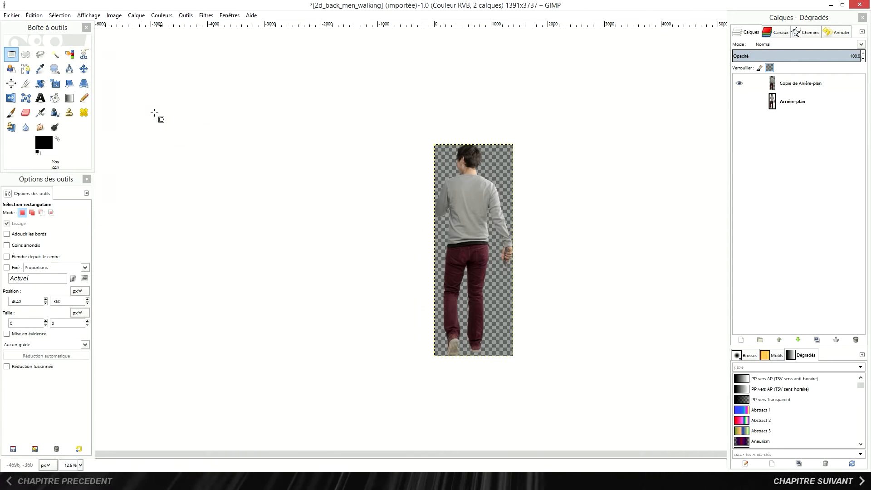
- Export the cropped image as texture.png in the Documents folder with the default PNG options
left_click(12, 16)
left_click(27, 132)
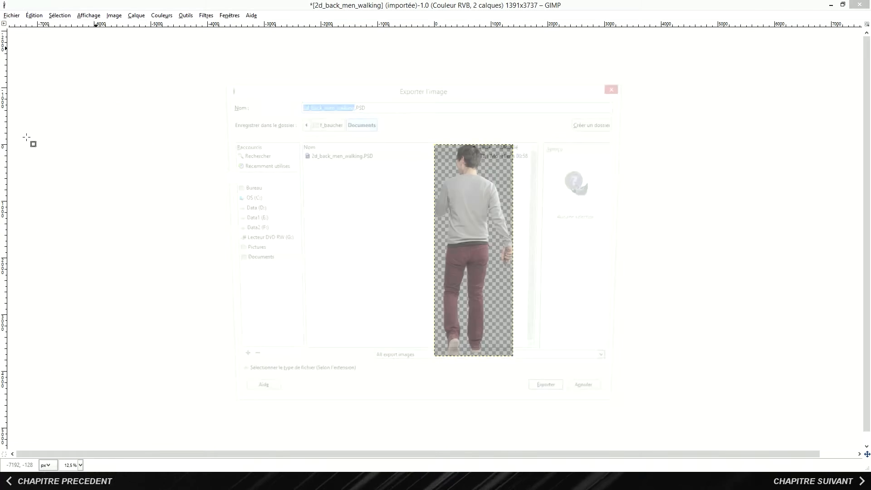
key("ctrl+a")
type("texture.png")
key("Return")
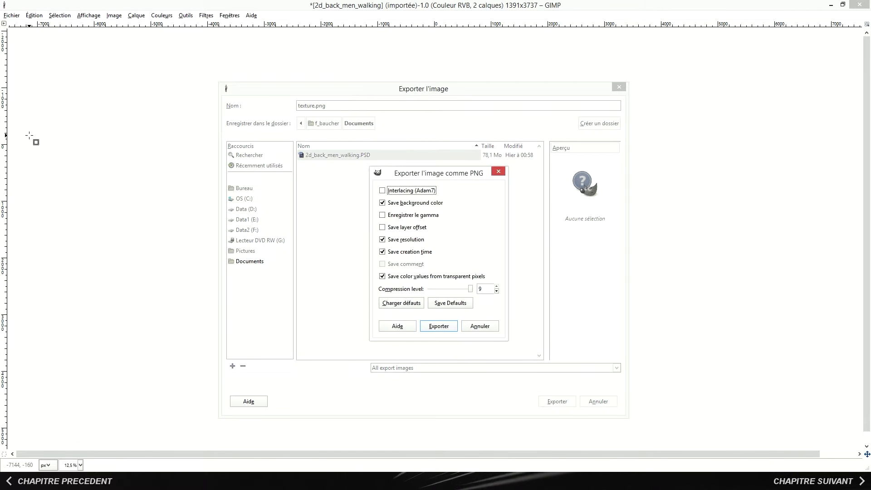
key("Return")
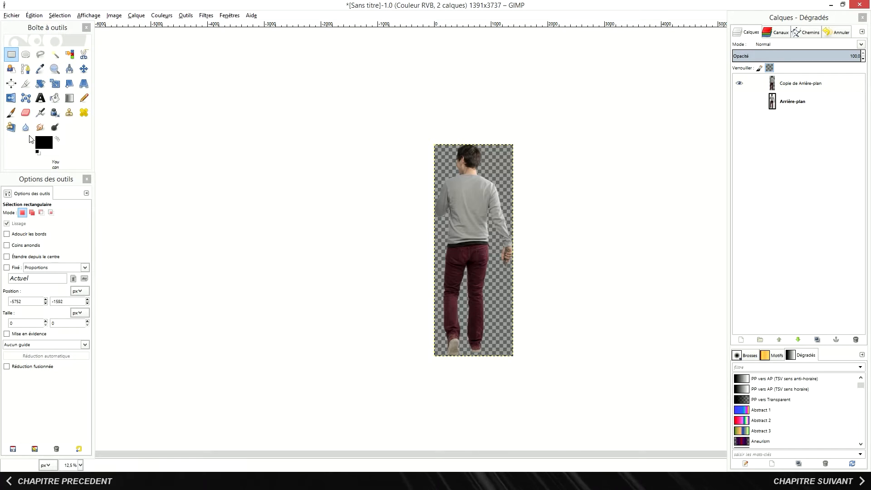
- Turn the man into a solid black silhouette by setting the maximum output level to 0 in Levels
left_click(155, 17)
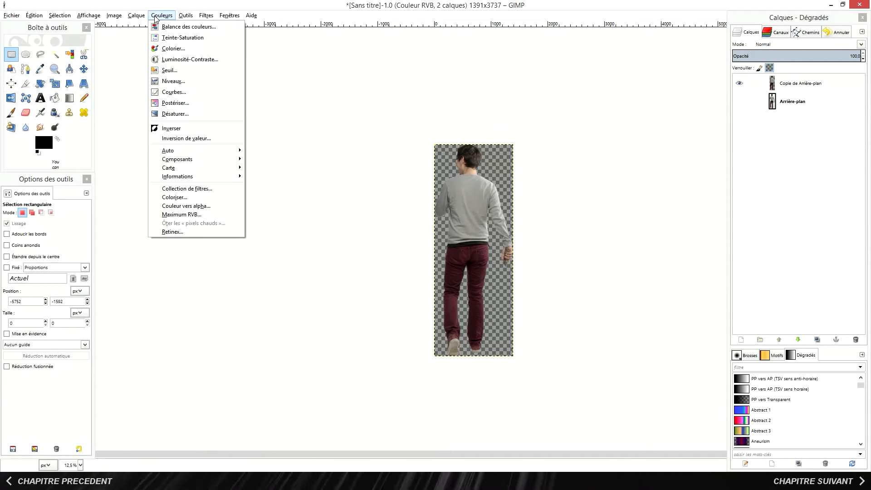
left_click(164, 80)
key("Tab")
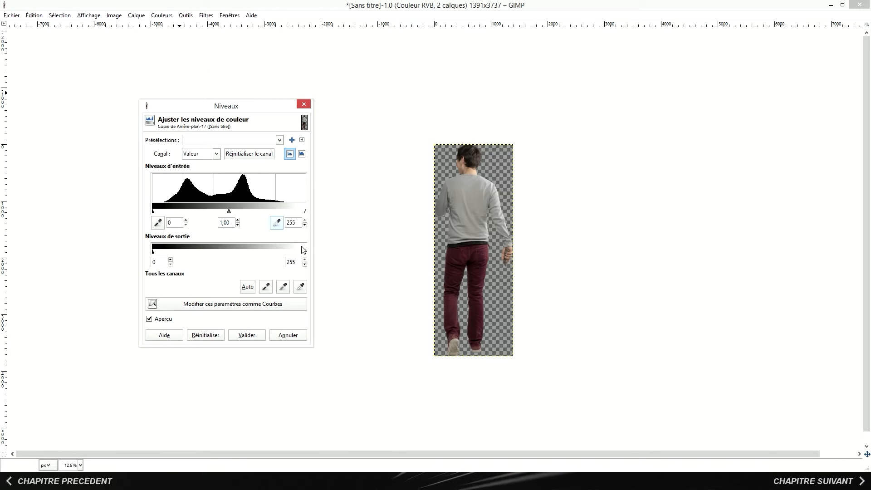
left_click_drag(306, 256, 122, 257)
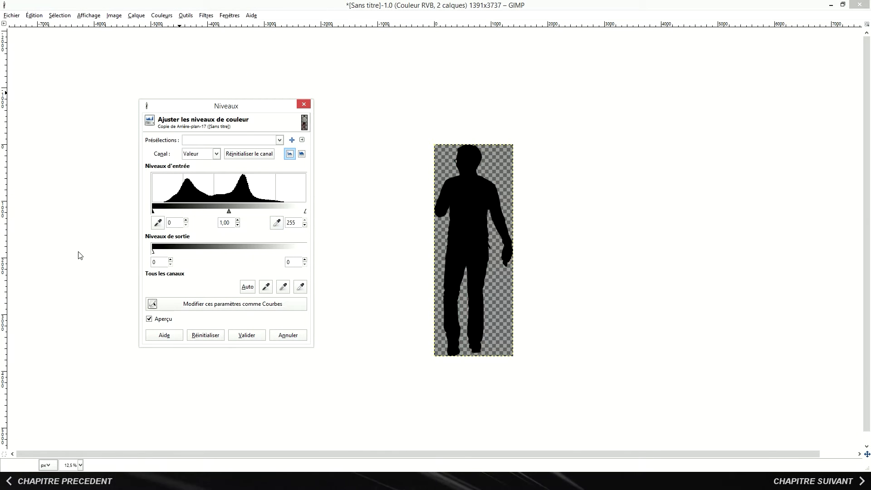
left_click(247, 336)
key("Tab")
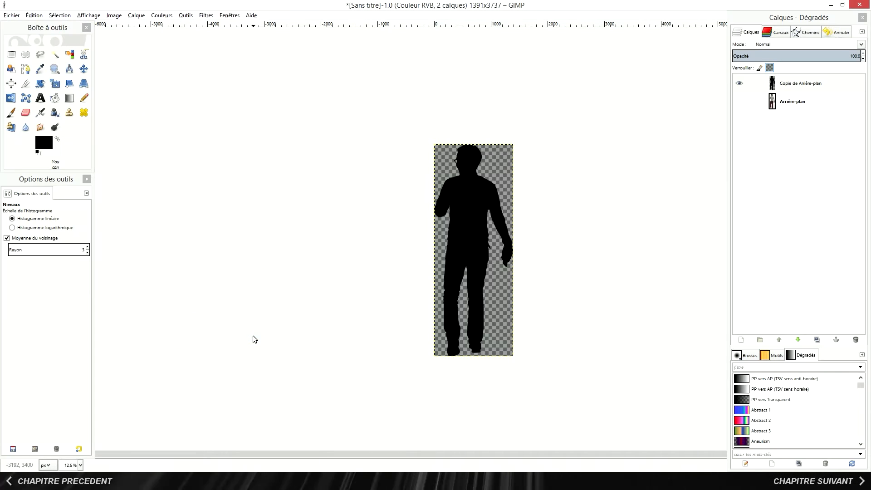
- Scale the image proportionally to a height of 1500 px
left_click(116, 15)
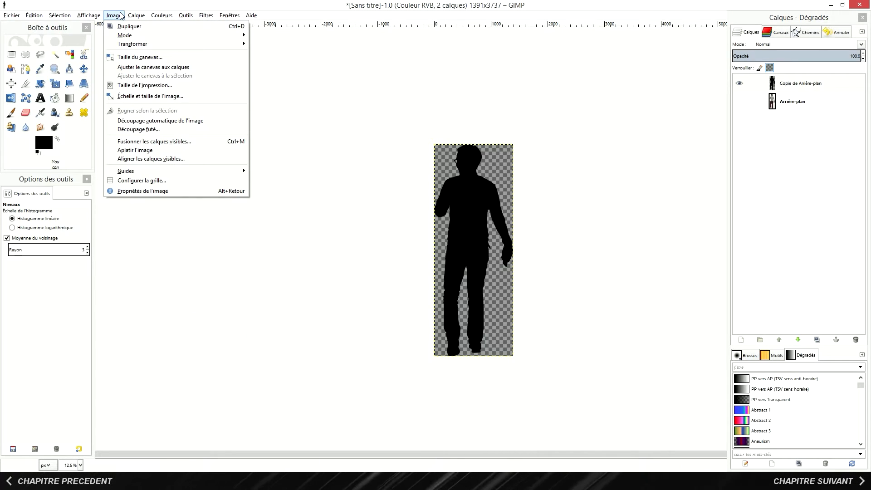
left_click(153, 95)
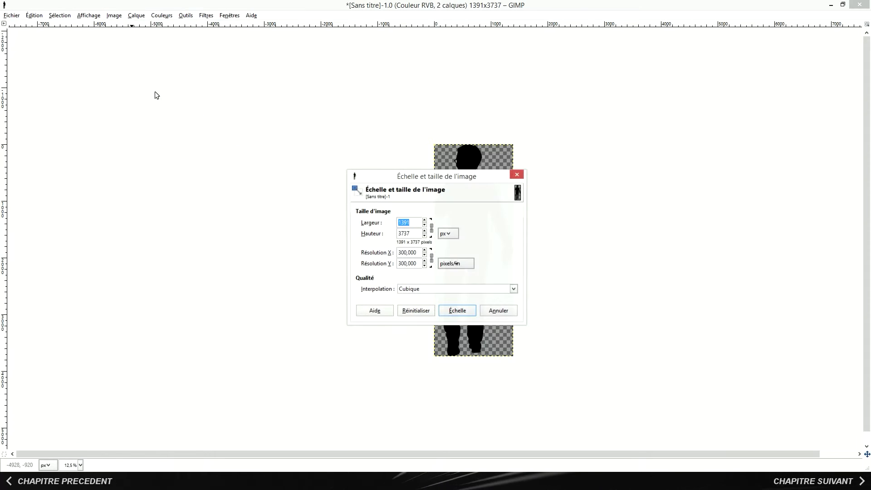
key("Tab")
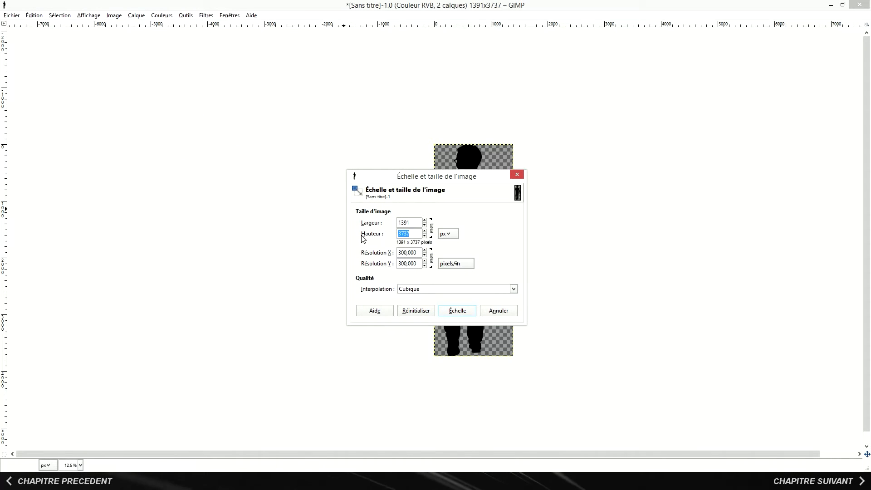
left_click(450, 311)
- Export the scaled black figure as silhouette.png in the Documents folder
key("alt+f")
left_click(50, 138)
type("silhouette")
key("Return")
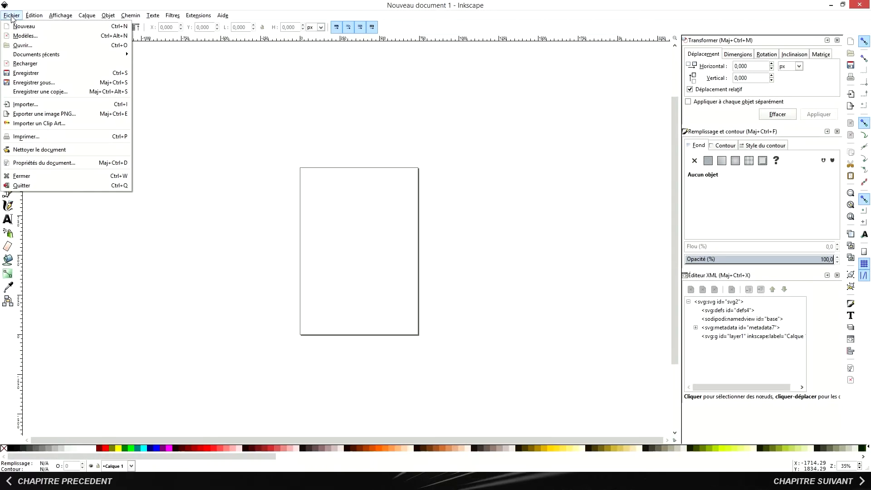
- Switch to Inkscape and open silhouette.png from the Documents folder as an embedded image
left_click(22, 45)
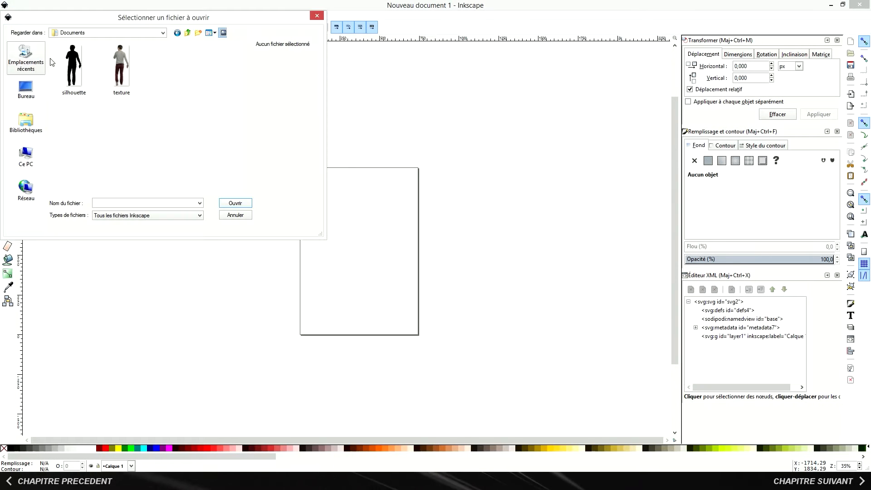
left_click(67, 72)
left_click(245, 203)
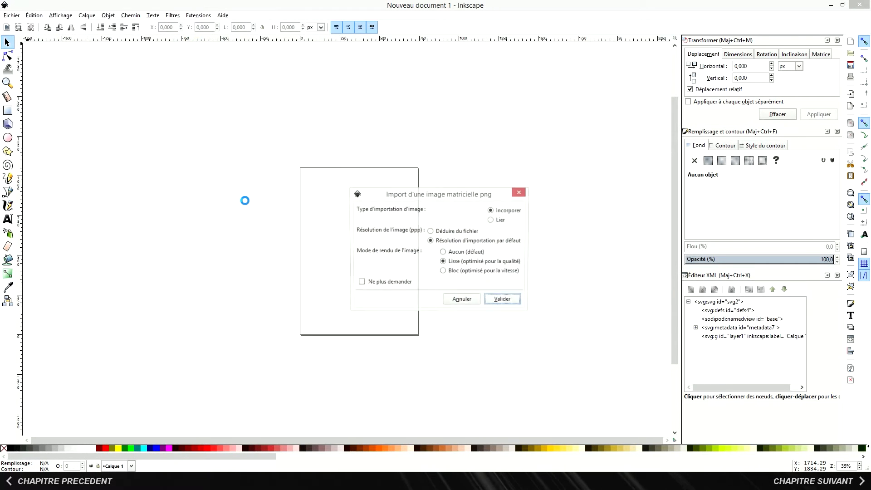
left_click(504, 300)
- Trace the silhouette bitmap by brightness cutoff without smoothing or corner smoothing, with speckle size 1000 and path optimization tolerance 5,00
left_click(342, 163)
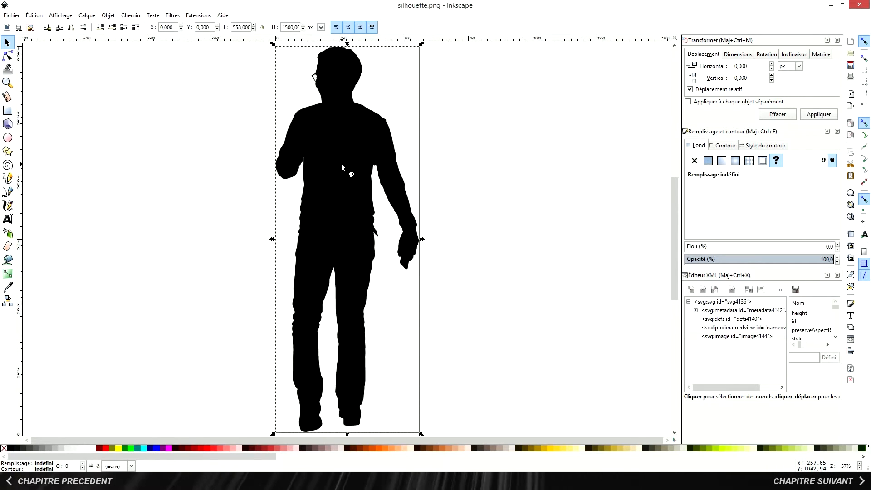
left_click(130, 15)
left_click(159, 46)
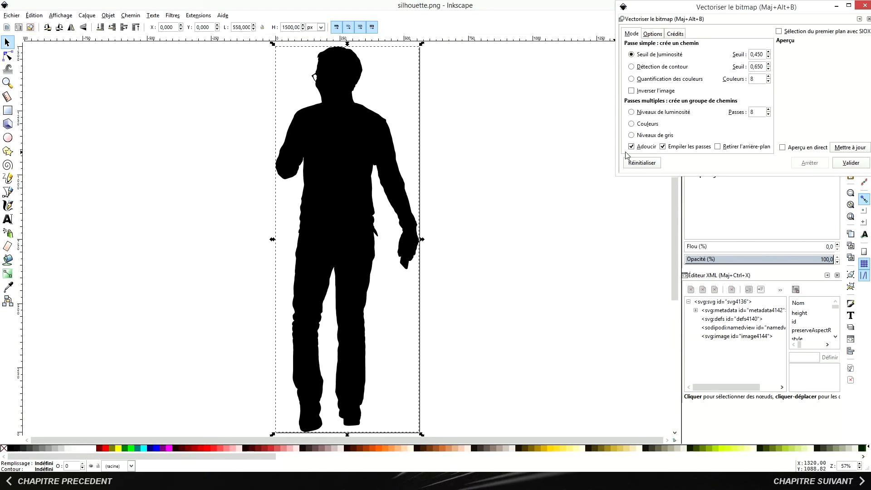
left_click(631, 146)
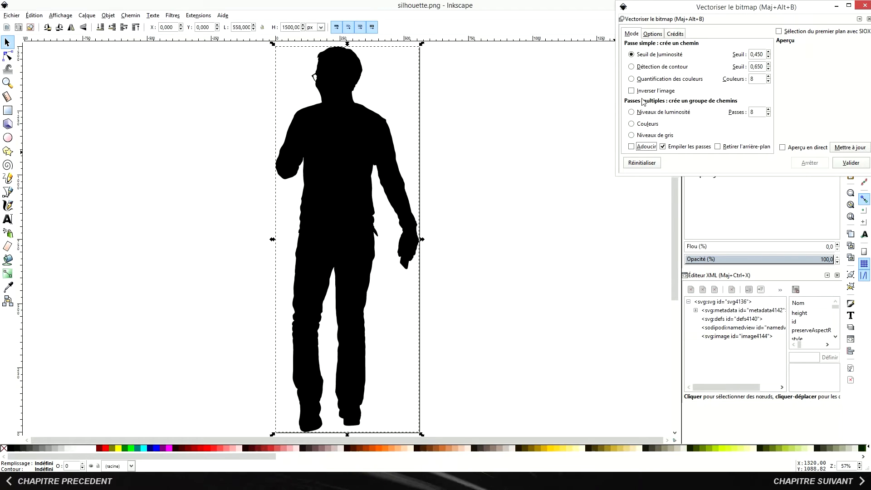
left_click(653, 34)
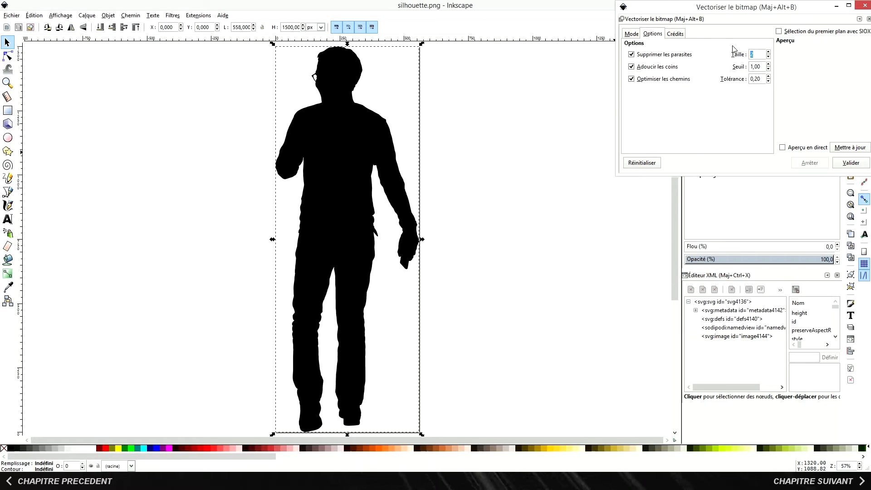
left_click(667, 67)
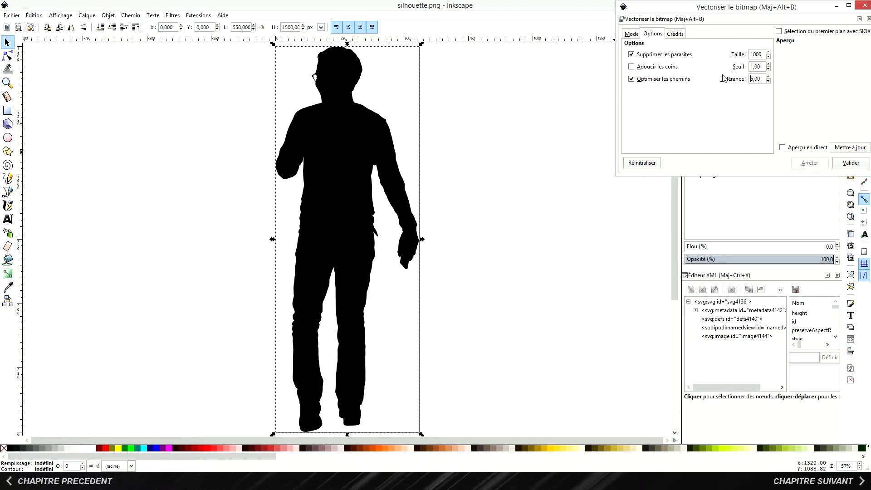
left_click(852, 163)
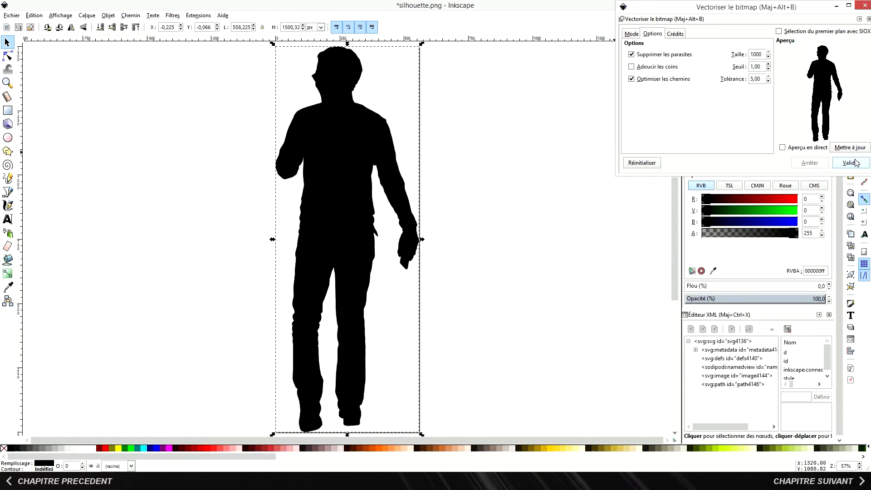
left_click(865, 6)
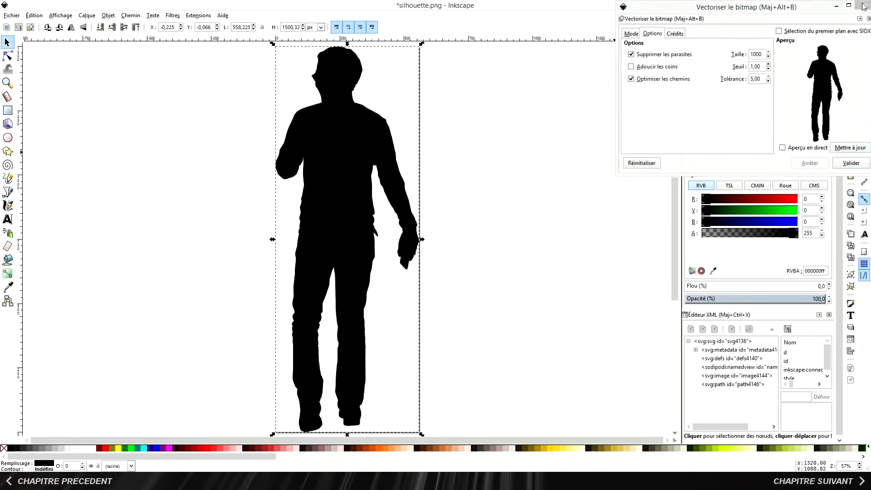
- Delete the original bitmap image node from the document, keeping the traced path
left_click(752, 376)
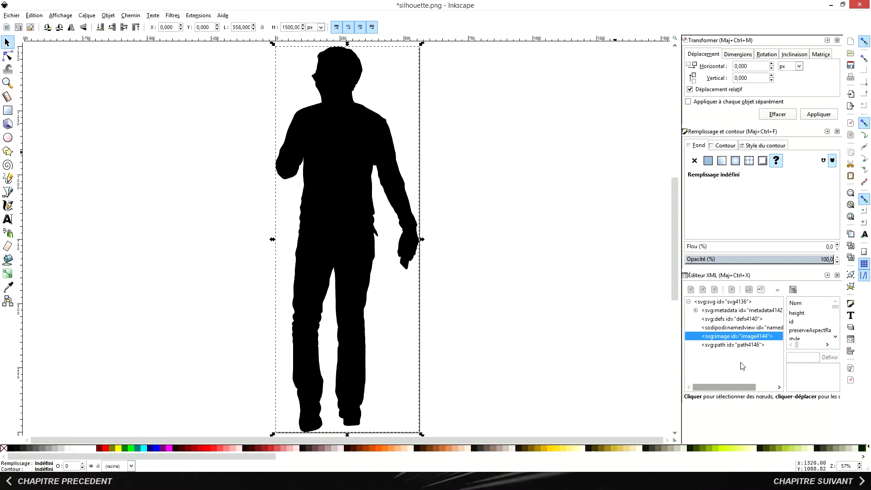
key("Delete")
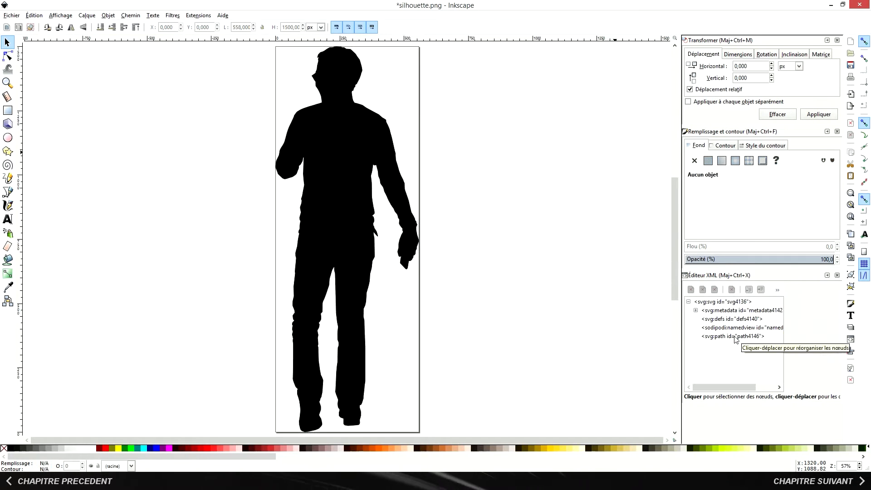
- Remove the traced path's fill and give it a flat black stroke 2 px wide
left_click(344, 241)
left_click(694, 161)
left_click(724, 146)
left_click(708, 160)
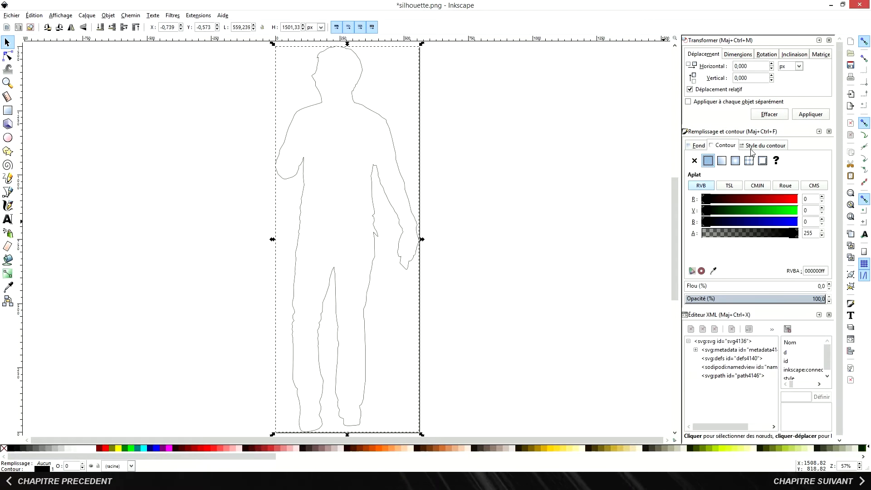
left_click(752, 148)
left_click(228, 159)
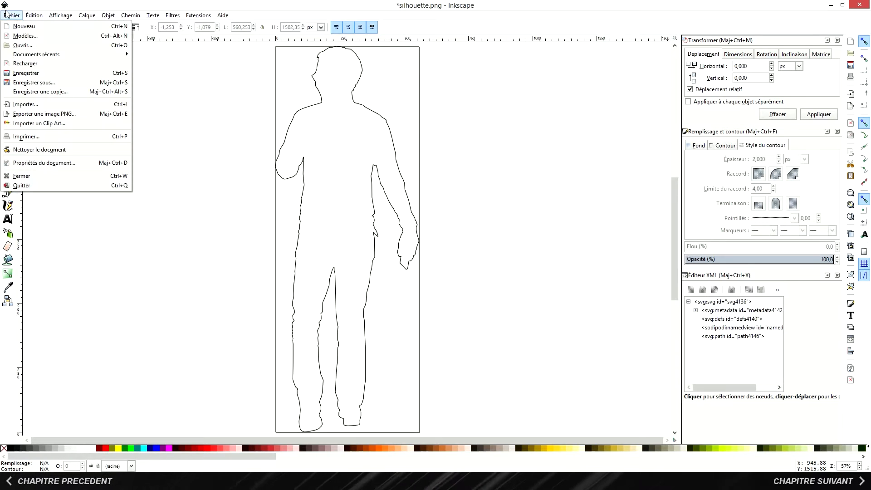
- Save the outline as silhouette in AutoCAD DXF R14 format in the Documents folder
left_click(40, 81)
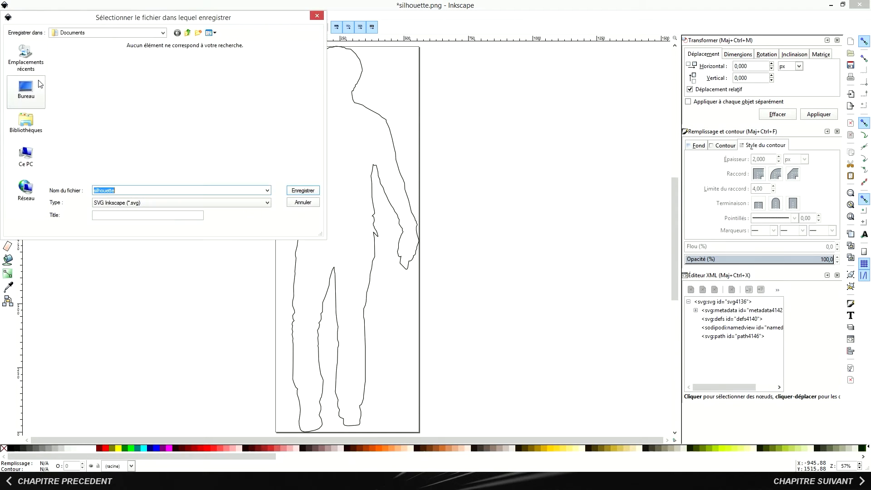
left_click(148, 203)
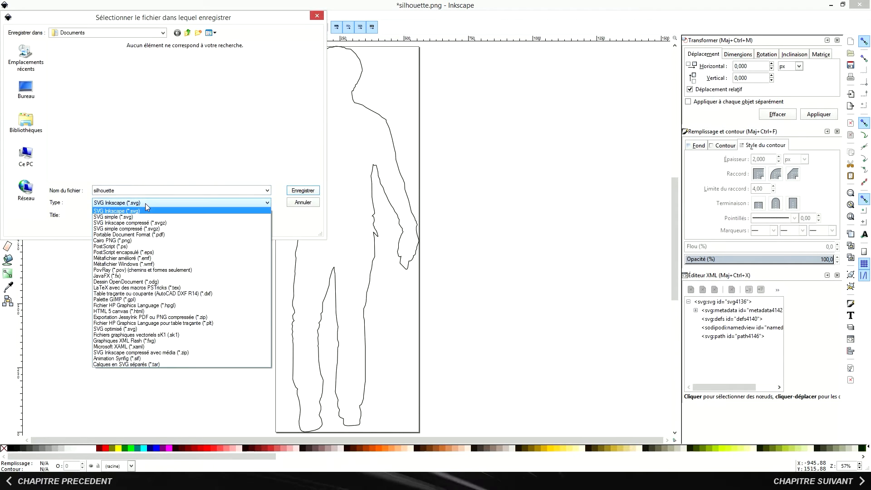
left_click(164, 294)
left_click(300, 191)
left_click(502, 322)
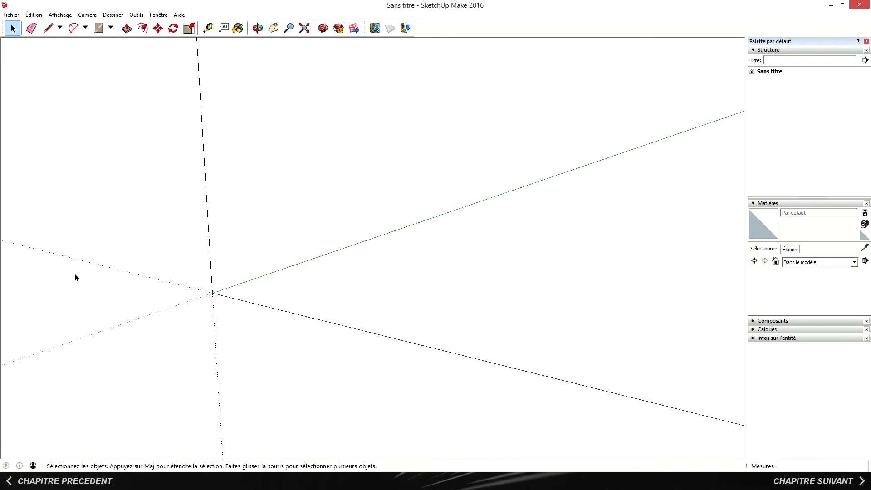
- Import the silhouette DXF file from the Documents folder into the empty model
left_click(7, 15)
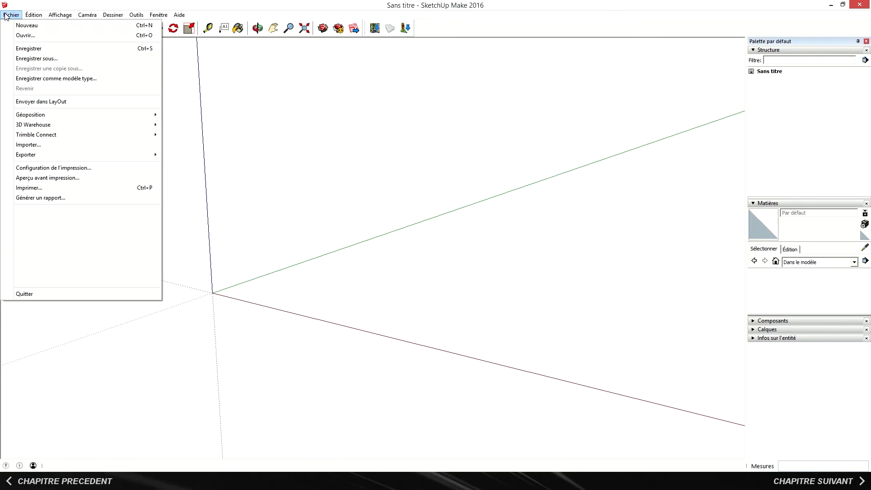
left_click(50, 146)
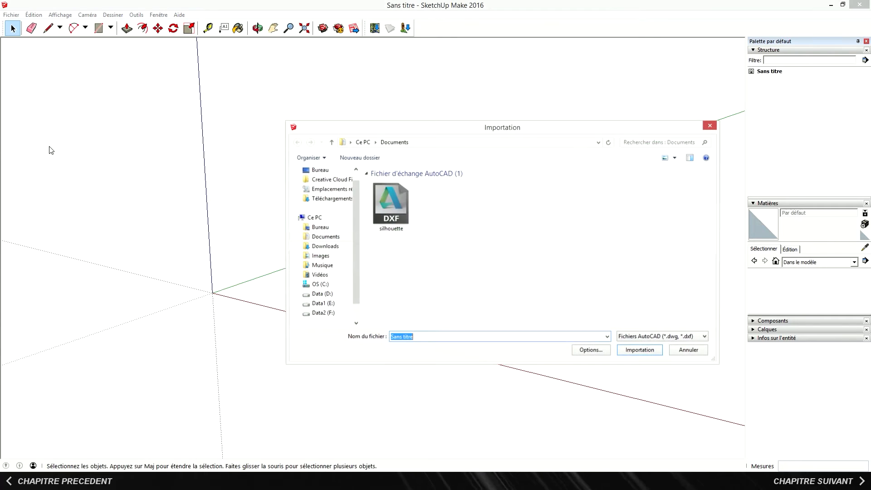
left_click(640, 351)
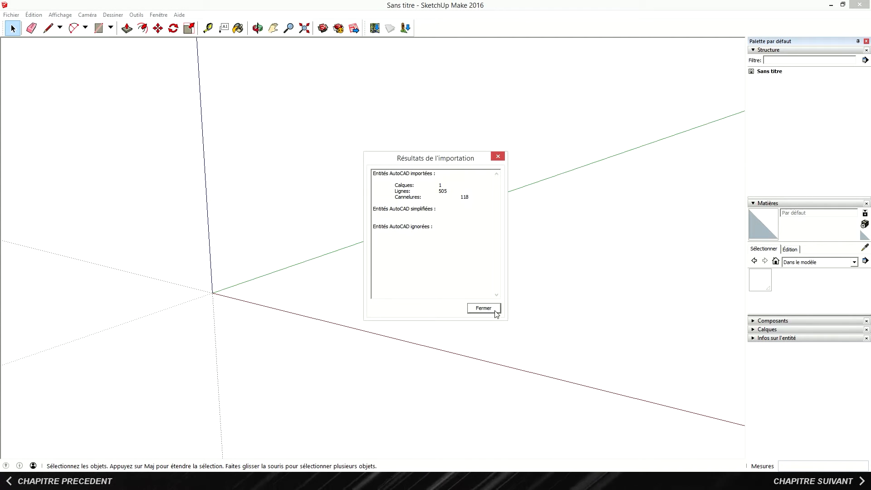
left_click(494, 311)
- Draw a rectangle on the ground plane enclosing the whole silhouette outline
scroll(209, 286, "up", 4)
middle_click_drag(208, 286, 497, 358)
left_click(106, 28)
left_click(295, 428)
left_click(397, 204)
- Intersect the rectangle's face and the silhouette outline with the selection to split off the figure
key("space")
double_click(398, 228)
right_click(398, 231)
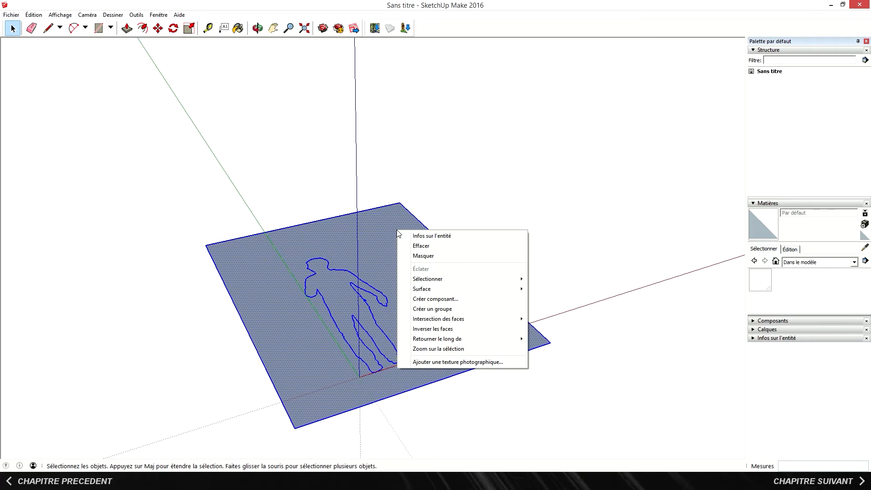
mouse_move(518, 320)
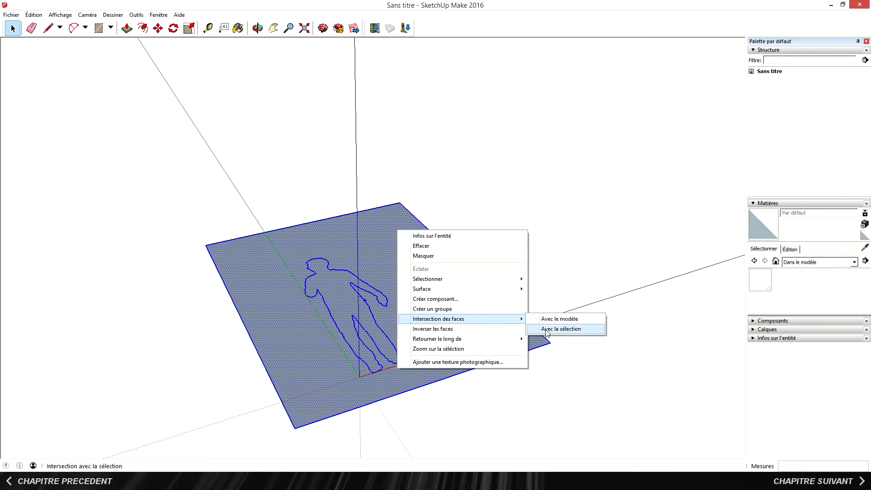
left_click(561, 329)
- Delete the rectangle's face and edges around the silhouette, and reverse the silhouette's face
left_click(526, 320)
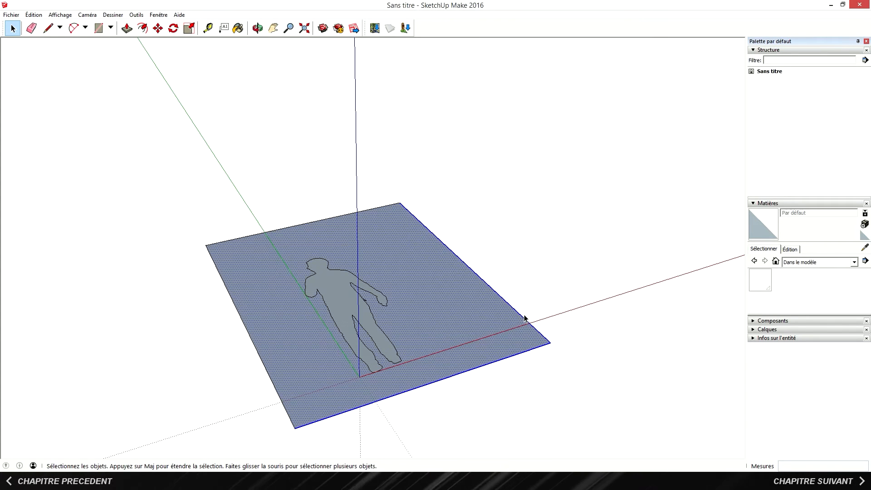
key("Delete")
left_click_drag(260, 268, 186, 225)
key("Delete")
right_click(307, 287)
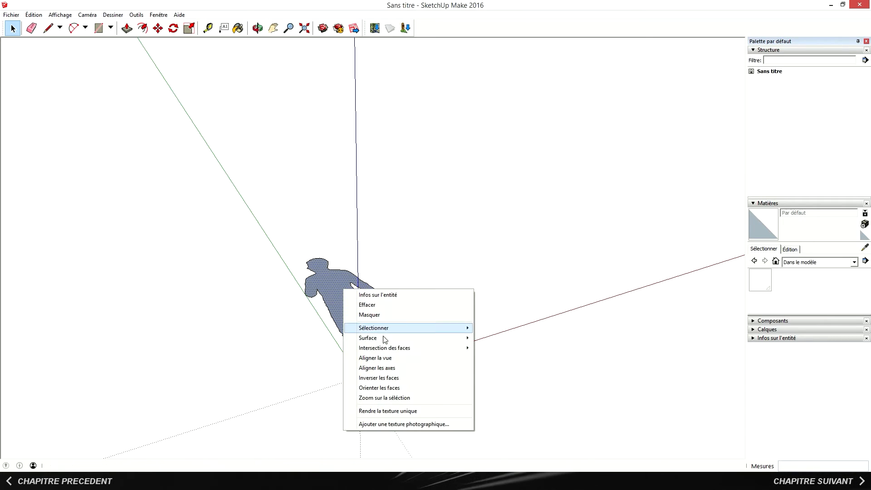
left_click(401, 377)
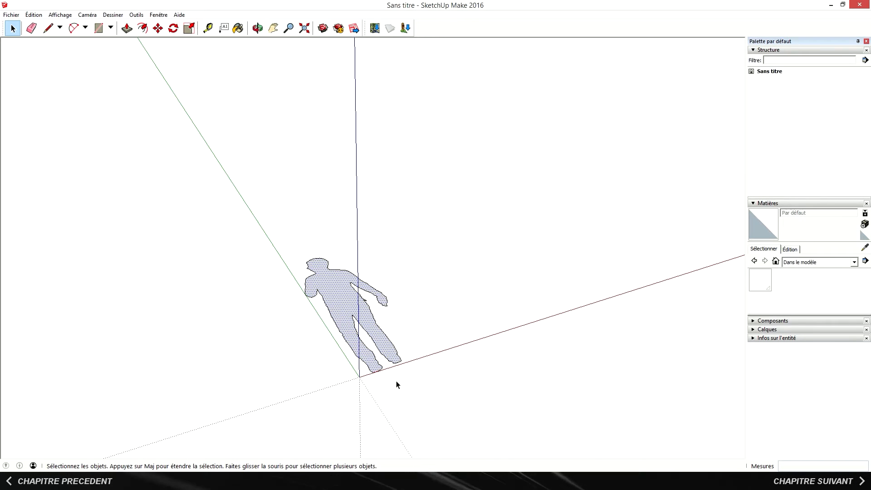
- Rotate the whole silhouette 90 degrees about the red axis at the origin so it stands upright
key("ctrl+a")
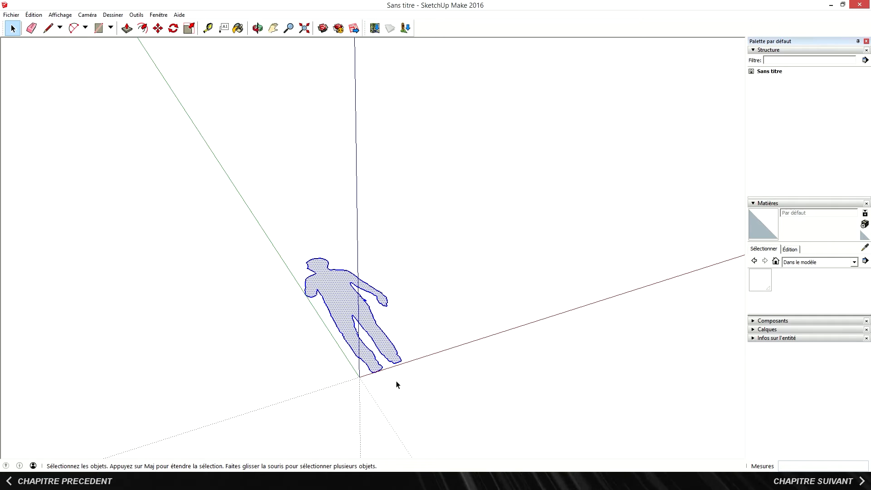
left_click(173, 28)
left_click_drag(431, 354, 452, 348)
left_click(456, 347)
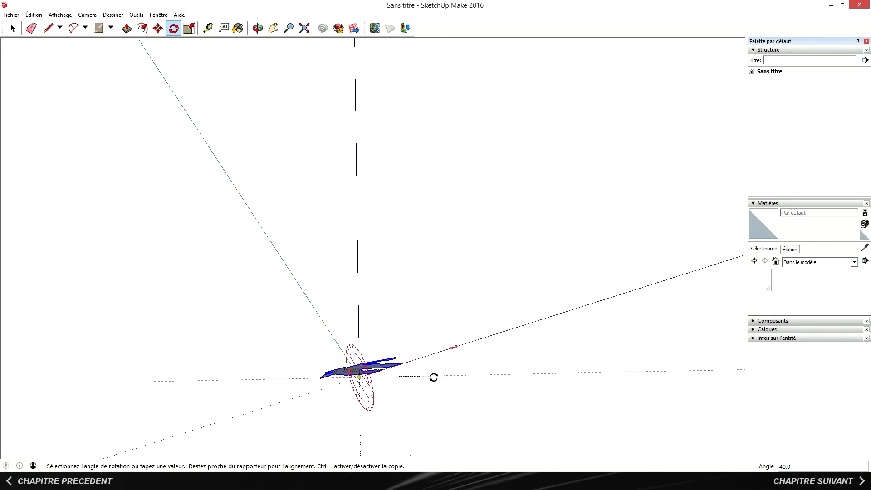
left_click(359, 424)
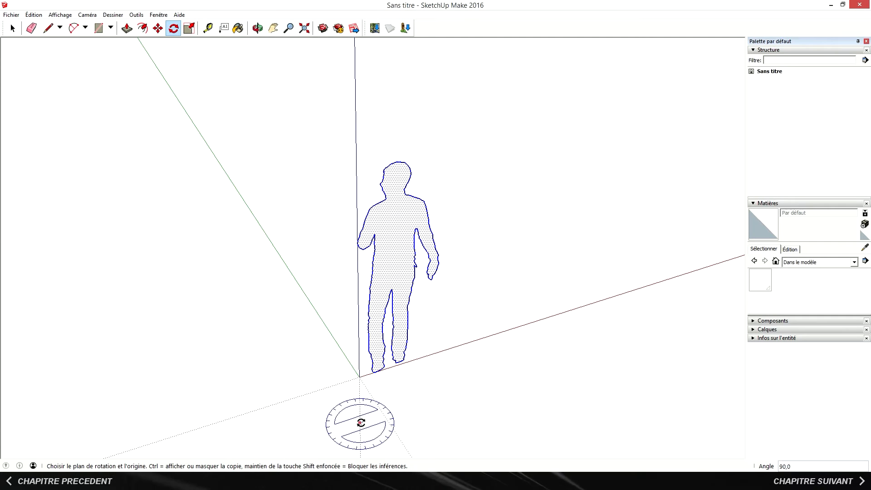
- Place guide lines along the blue axis and the red axis with the Tape Measure
left_click(208, 28)
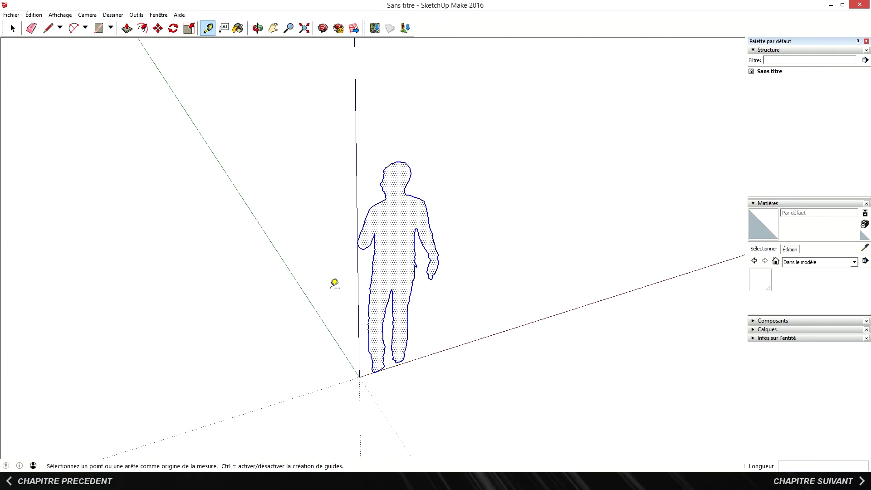
left_click(359, 298)
left_click(359, 295)
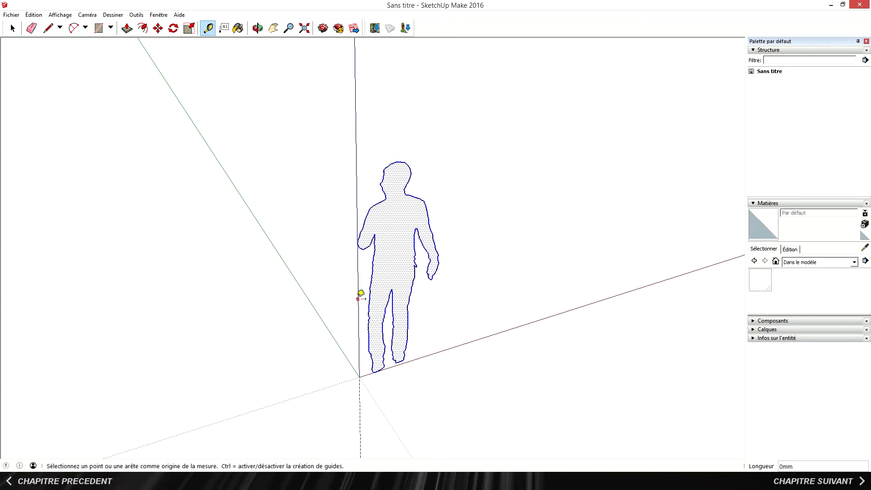
left_click(474, 335)
left_click(474, 340)
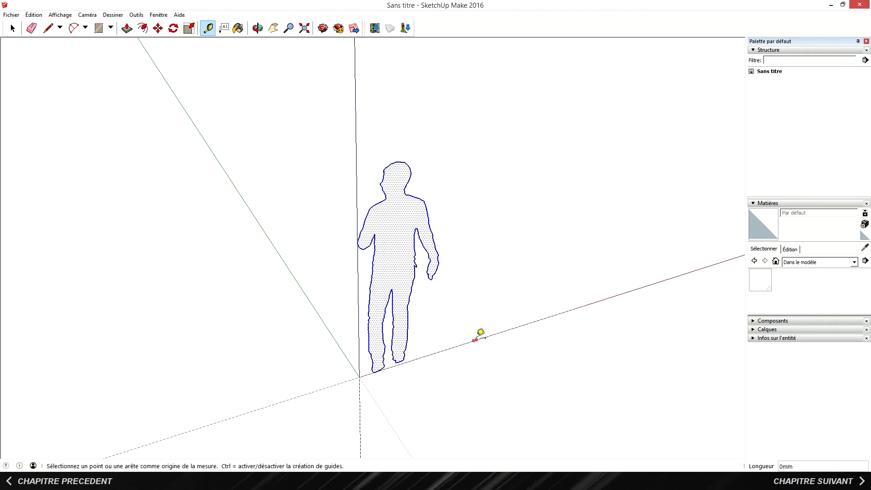
key("space")
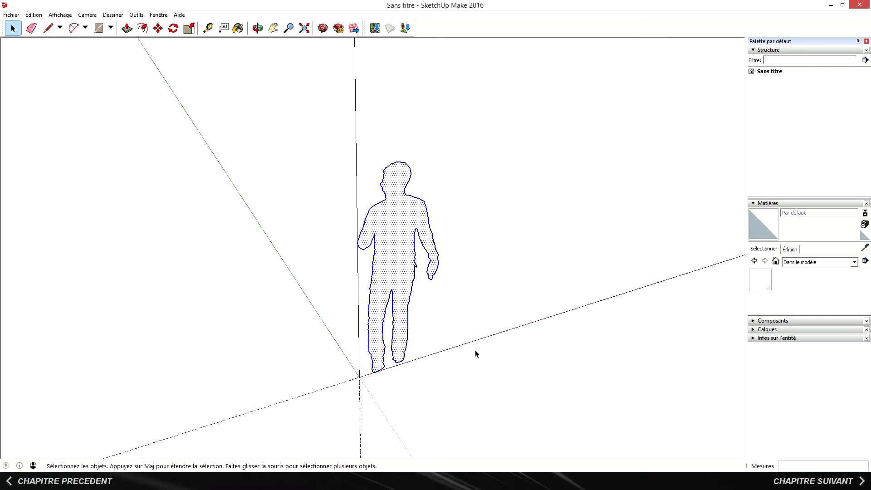
- Place a guide line parallel to the red axis, 1800 mm above it
key("t")
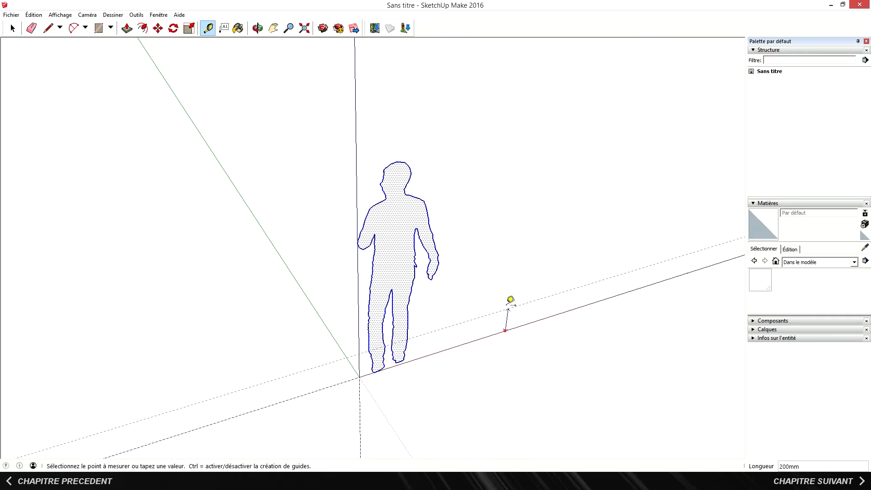
left_click(509, 297)
type("1800")
key("Return")
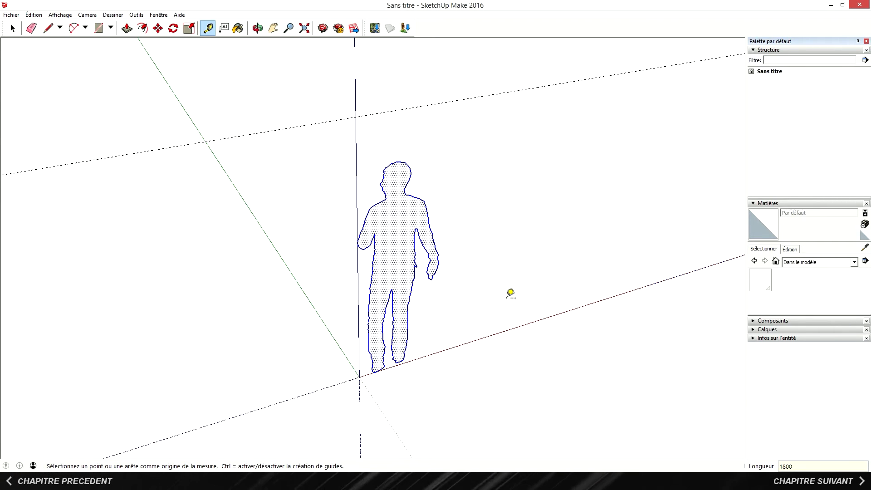
- Scale the silhouette proportionally up to the upper guide line and move it back to the axes origin
key("s")
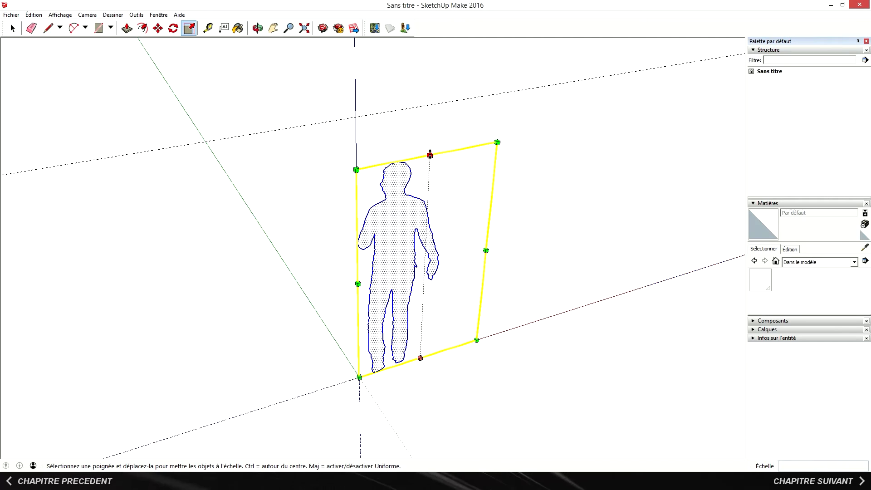
left_click_drag(430, 154, 433, 106)
key("m")
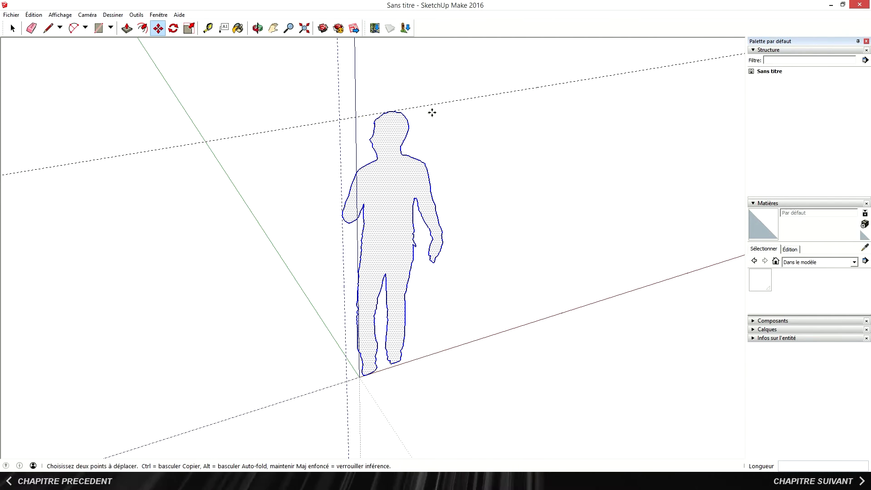
left_click(360, 376)
key("space")
- Import the PNG image texture from Documents as a texture and apply it to the silhouette's face
left_click(364, 235)
left_click(9, 15)
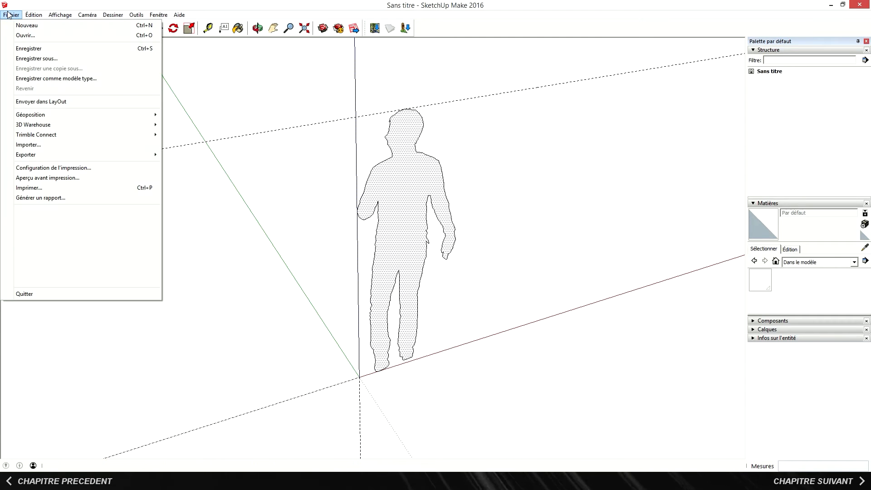
left_click(45, 144)
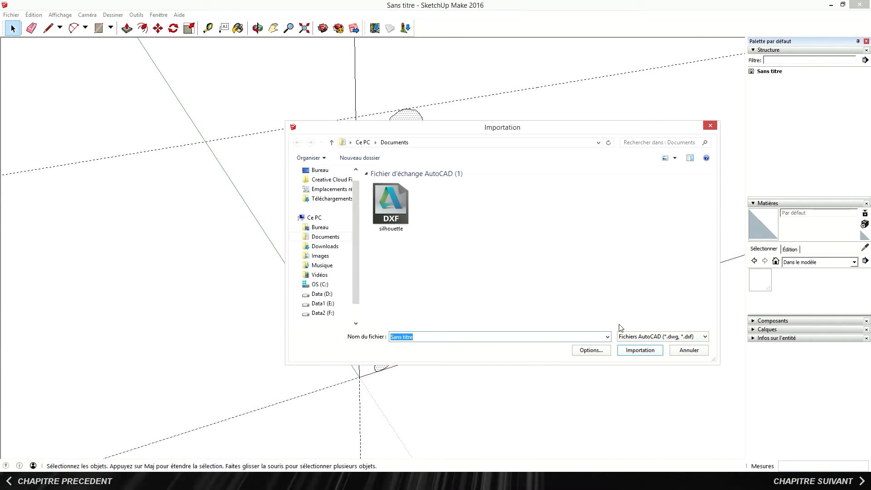
left_click(628, 336)
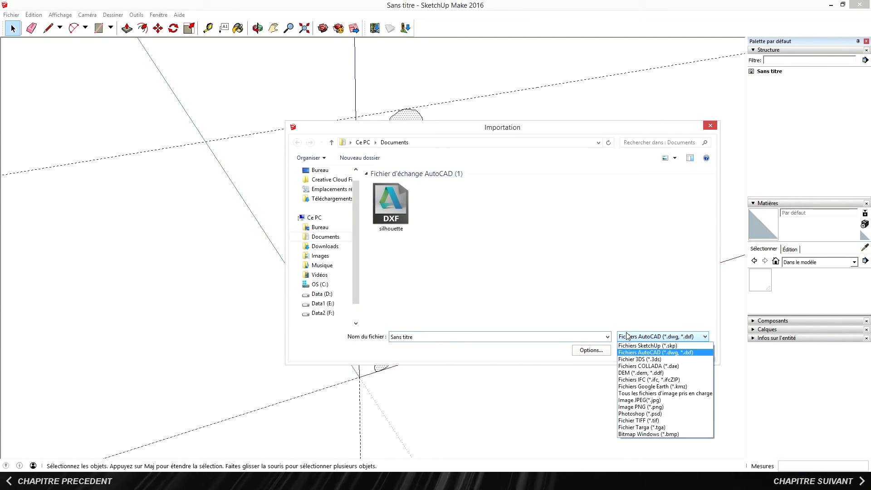
left_click(640, 407)
left_click(446, 215)
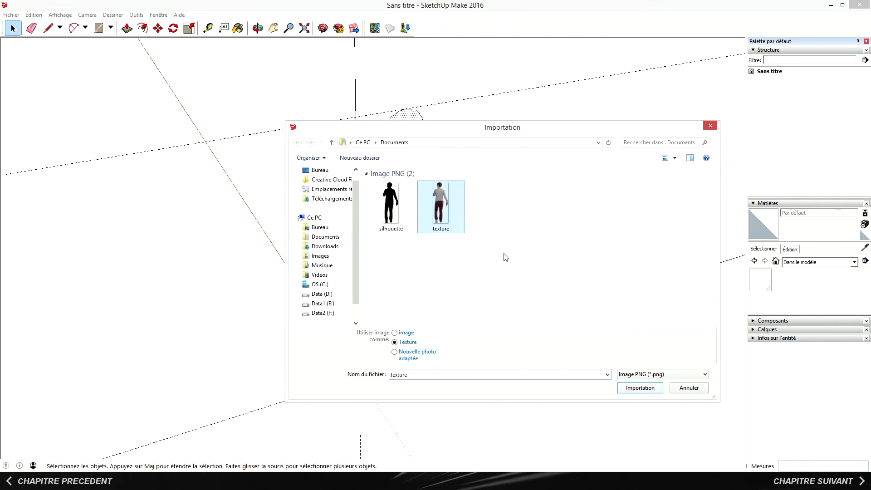
left_click(639, 388)
left_click(381, 290)
left_click(404, 239)
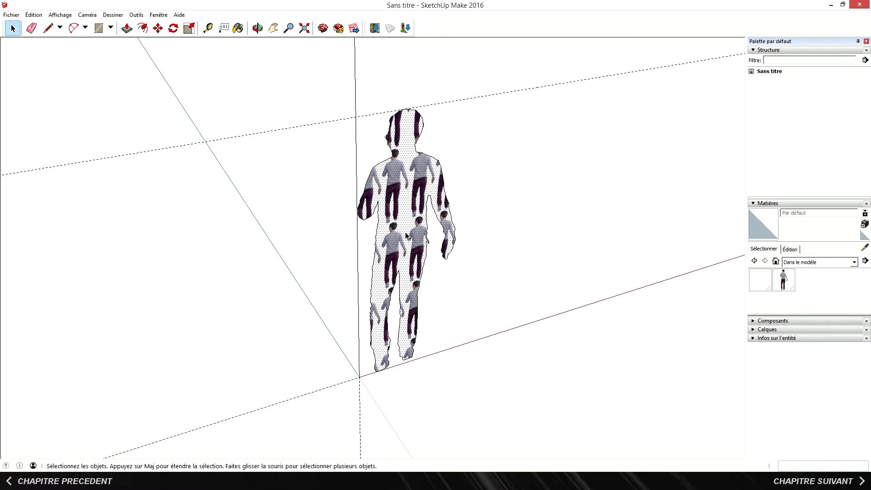
- Set the height of the texture material to 1800 mm, keeping its proportions
left_click(785, 282)
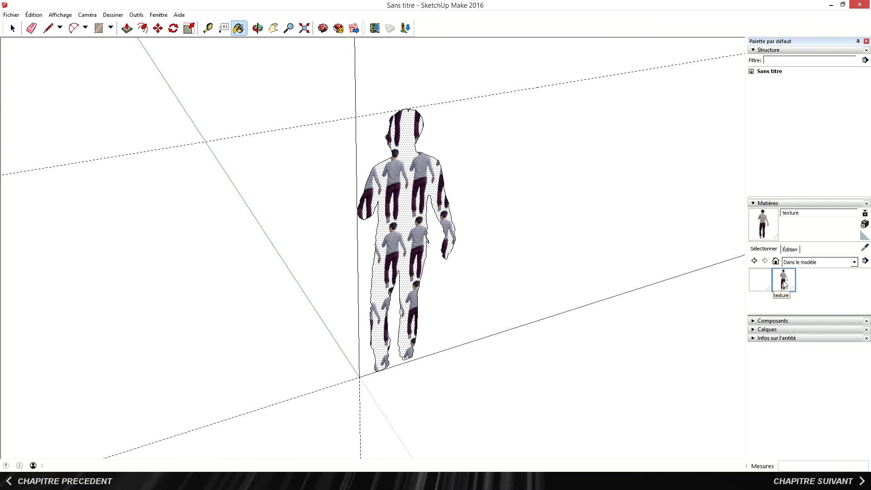
left_click(791, 249)
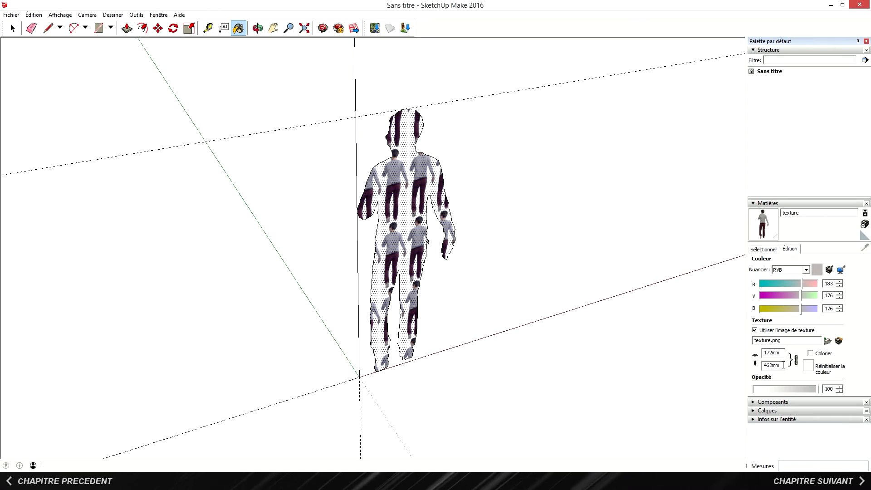
left_click_drag(783, 365, 757, 363)
type("1800")
key("Return")
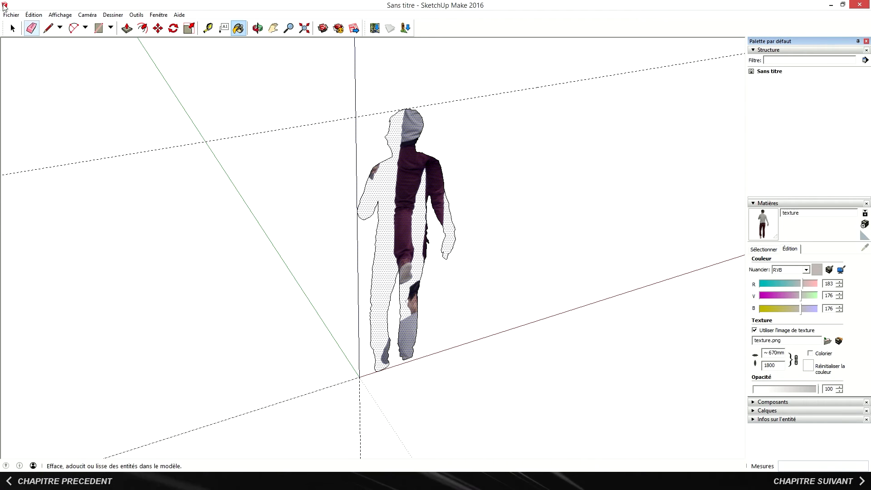
- Reset the texture's position on the silhouette's front face
left_click(12, 28)
right_click(407, 223)
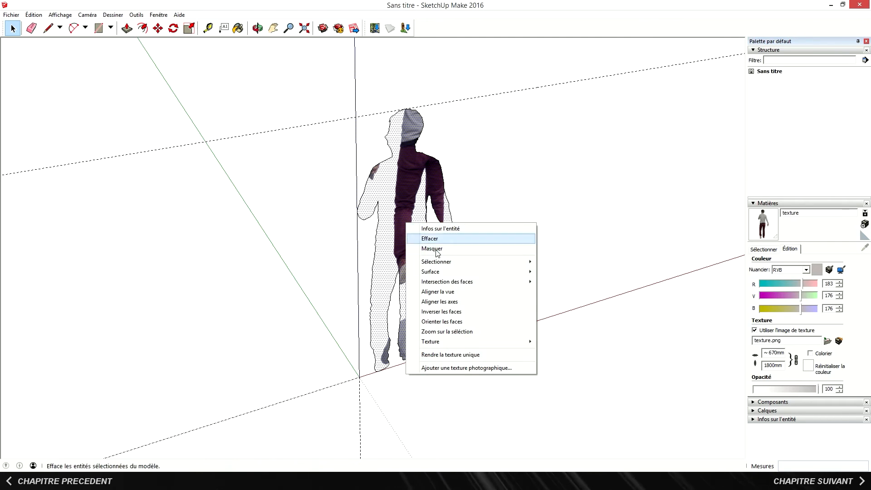
mouse_move(489, 343)
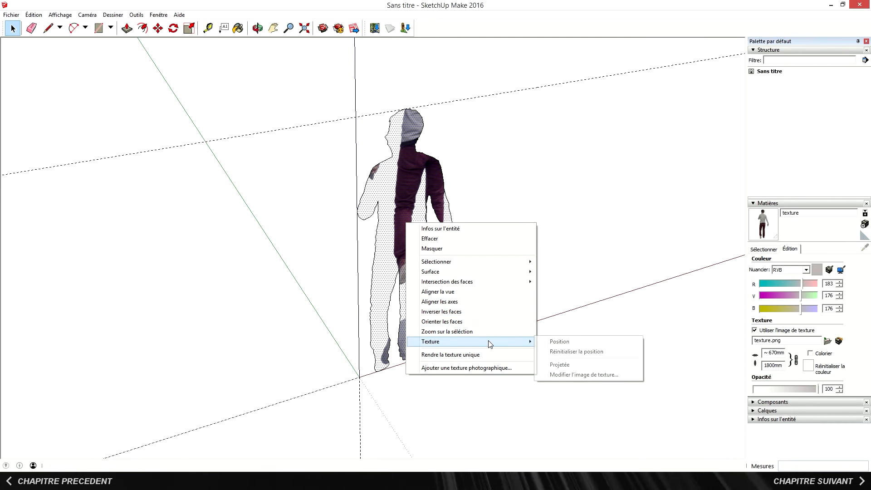
left_click(547, 350)
- Paint the back of the silhouette's face with the texture material
middle_click_drag(372, 283, 445, 247)
key("b")
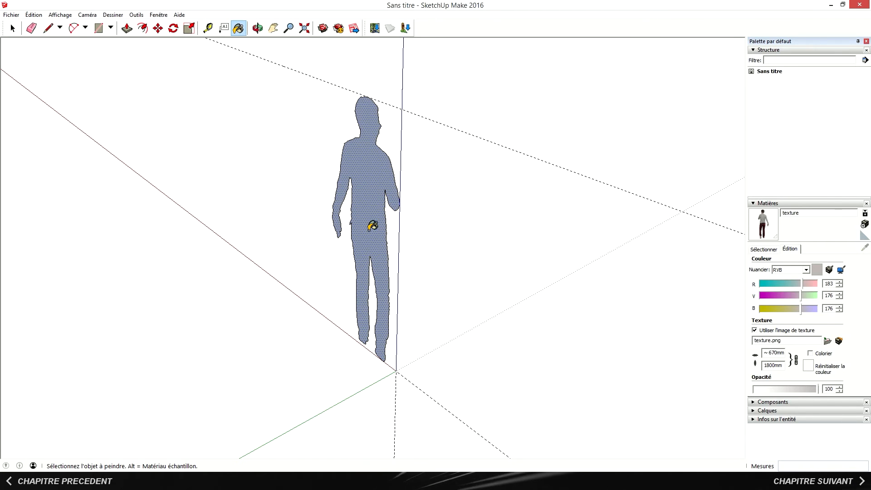
left_click(365, 229)
middle_click_drag(462, 245, 21, 235)
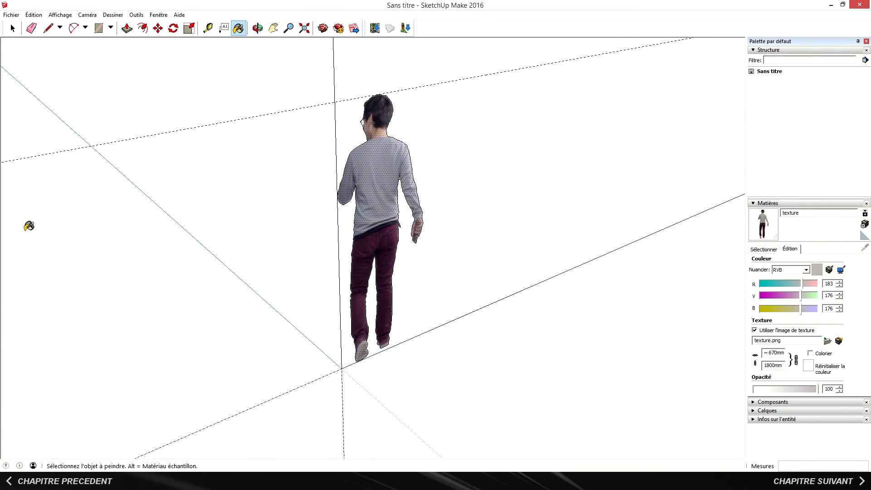
- Switch the camera to parallel projection and show the standard front view
left_click(84, 15)
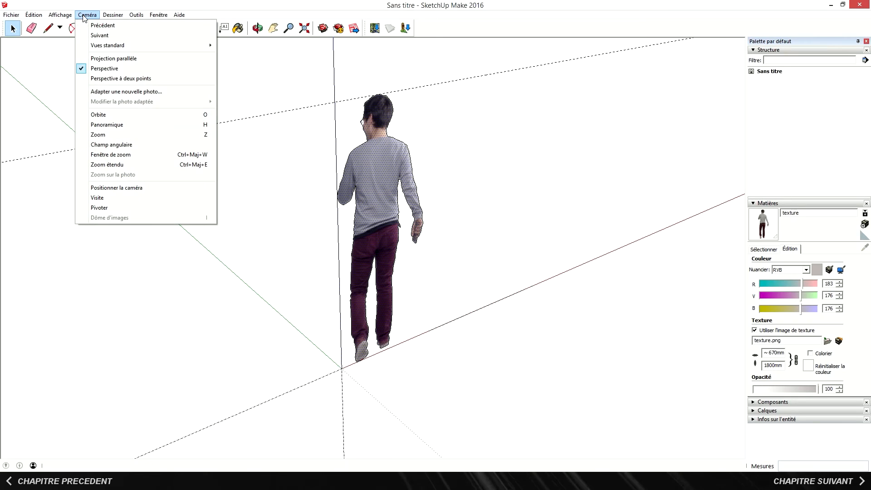
left_click(97, 59)
left_click(87, 15)
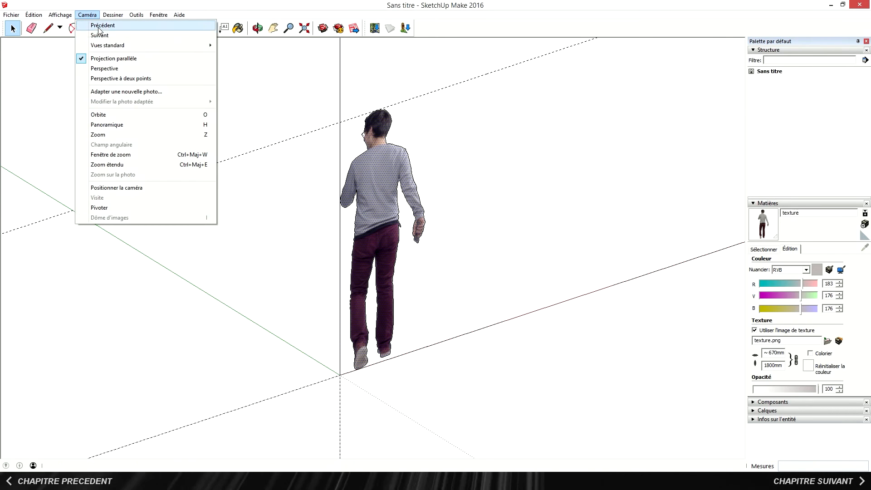
mouse_move(177, 45)
left_click(248, 68)
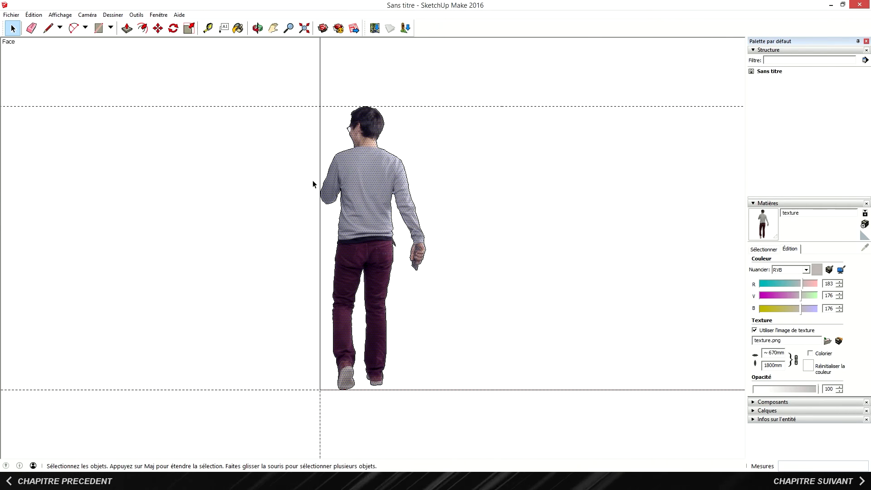
- Place a vertical guide line about 286 mm from the blue axis, through the middle of the figure
key("t")
left_click(320, 270)
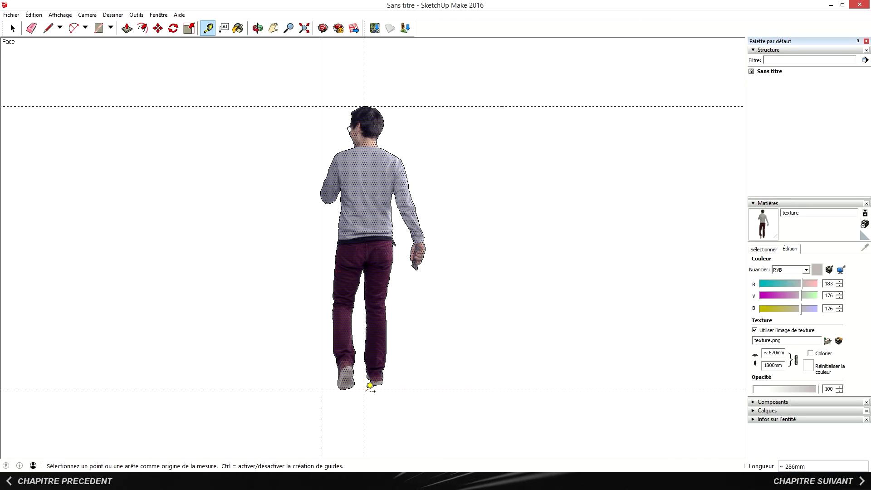
- Start a component from the textured silhouette, named 2d_back_man_walking, described as Imotep, always facing the camera with shadows facing the sun
key("space")
left_click(374, 349)
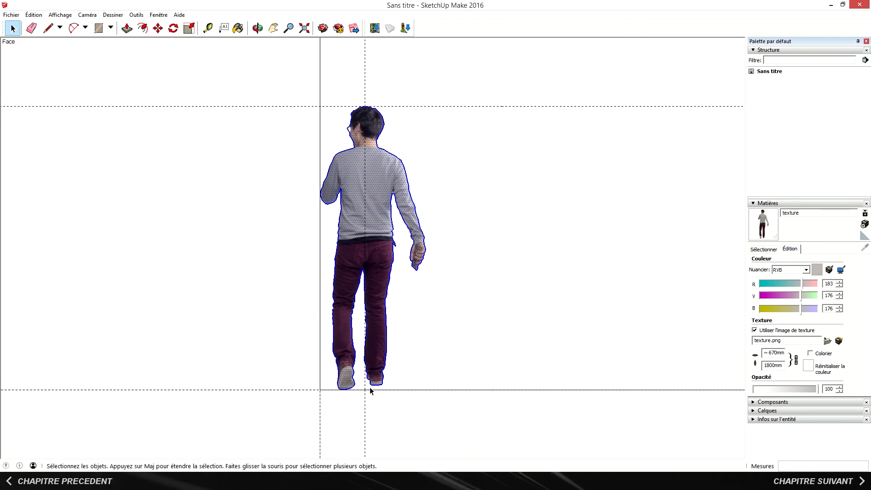
right_click(375, 366)
left_click(399, 296)
type("2d_back_man_walking")
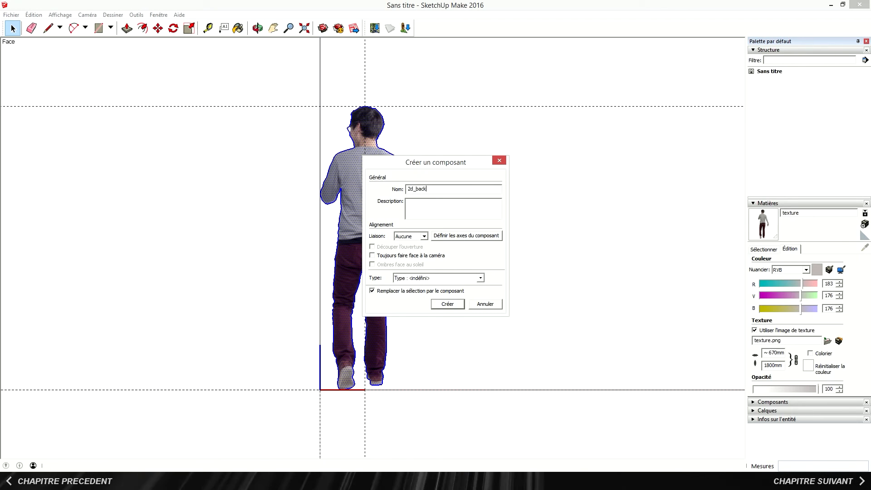
- Set the component's origin where the middle guide meets the ground line, with the red axis along that line, and create the component
left_click(442, 236)
scroll(365, 390, "up", 8)
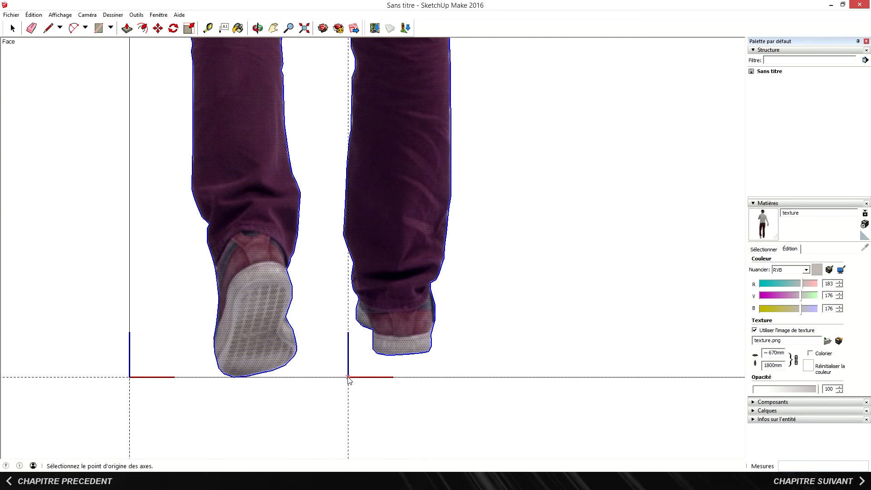
left_click(349, 378)
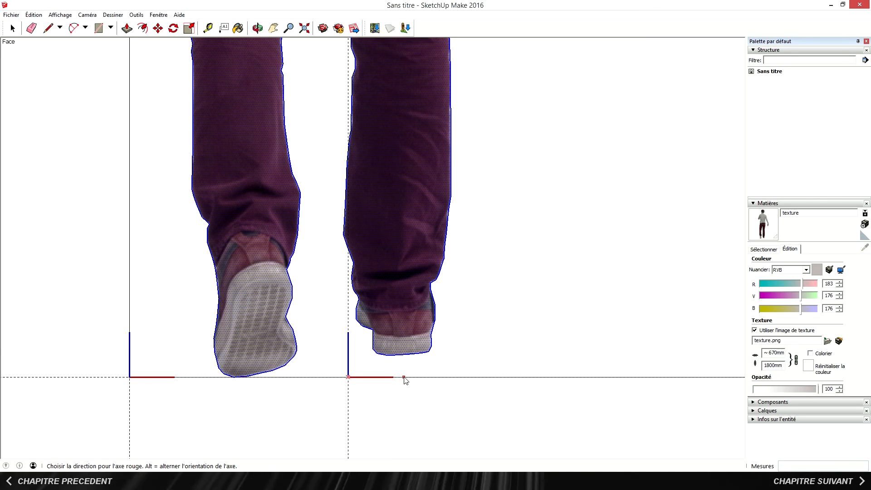
left_click(404, 377)
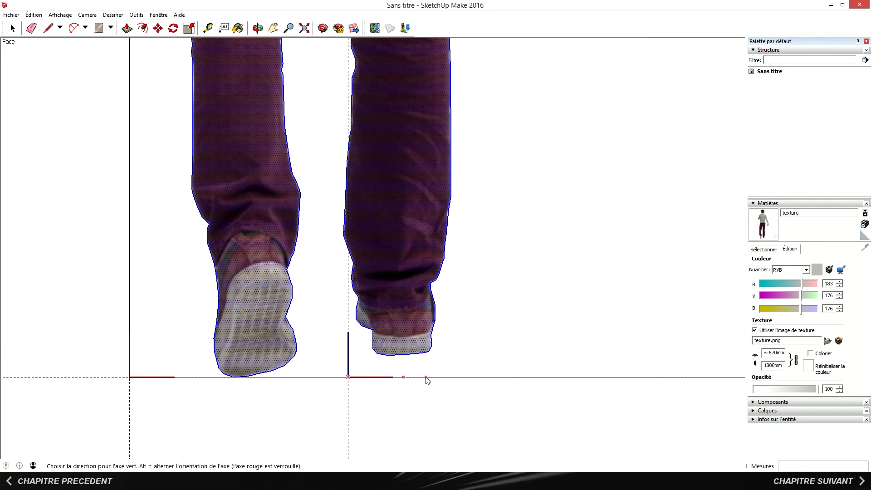
left_click(426, 379)
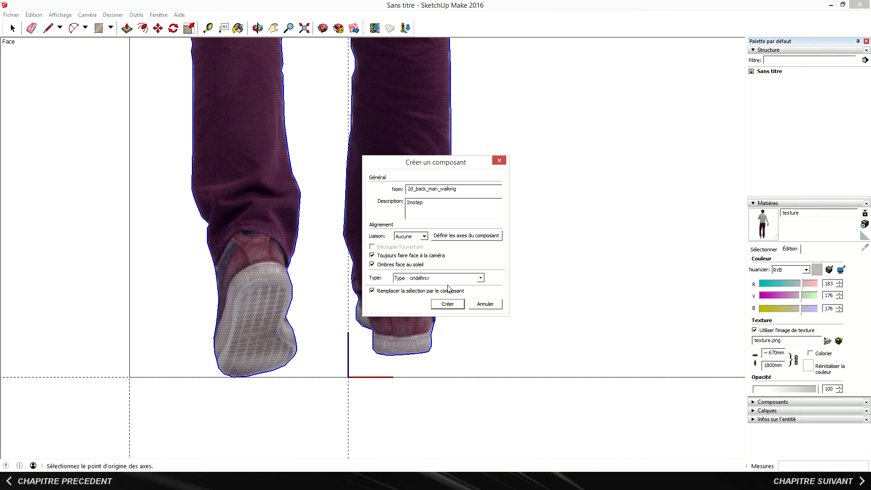
left_click(449, 303)
- Delete all the construction guide lines around the figure
left_click(304, 28)
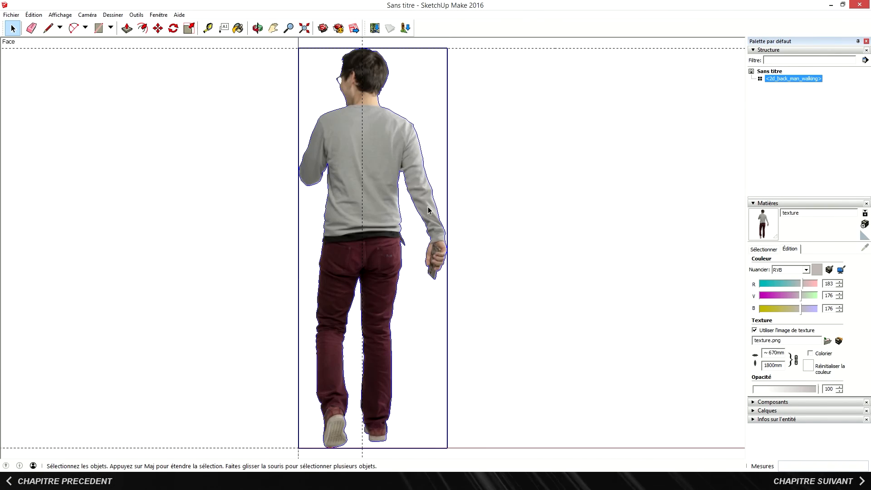
scroll(429, 210, "down", 3)
left_click_drag(421, 395, 318, 371)
key("Delete")
left_click_drag(295, 152, 262, 89)
key("Delete")
- Turn on shadows and orbit around the figure to check how it and its shadow face the camera and sun
middle_click_drag(404, 241, 343, 297)
key("space")
left_click(60, 14)
left_click(92, 103)
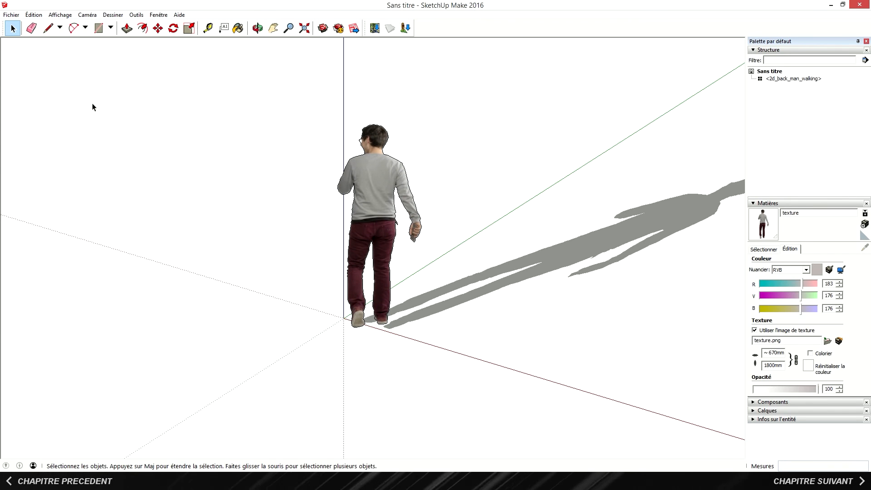
middle_click_drag(244, 260, 653, 267)
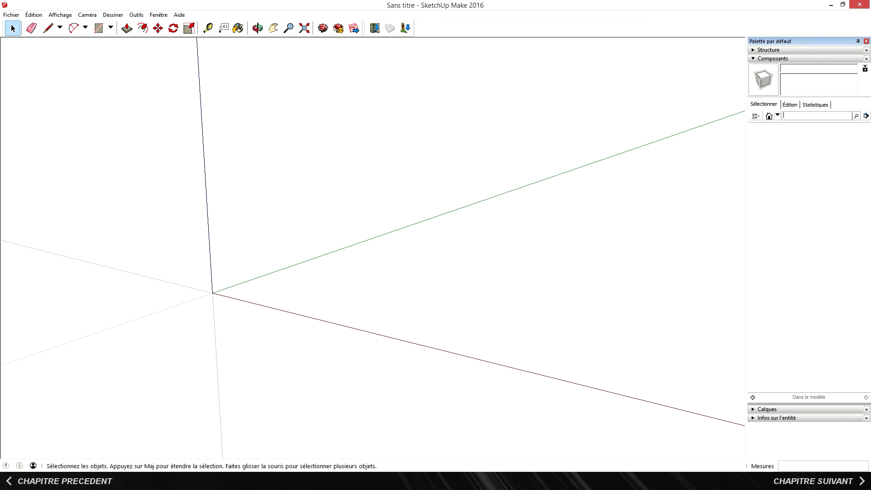
- Search the component library for Imotep and place the 2D silhouettes of the front woman looking up and the side woman pointing up
type("tep")
key("Return")
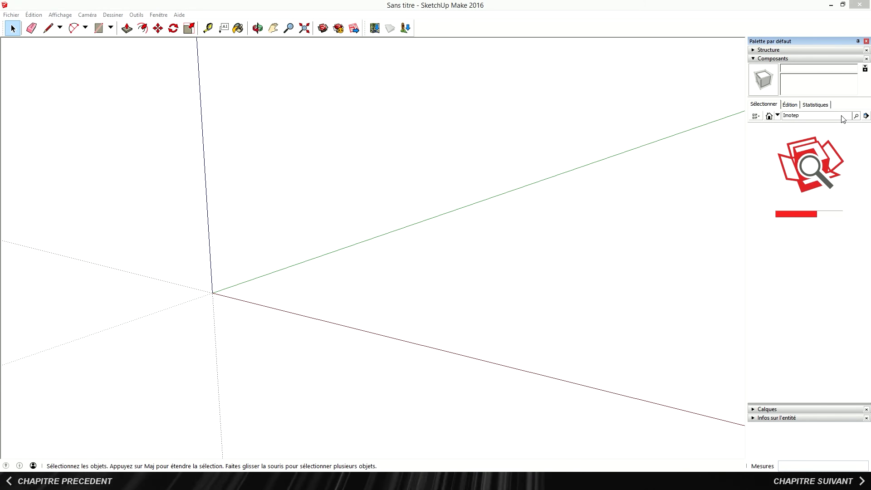
left_click(765, 142)
left_click(320, 307)
left_click(764, 174)
left_click(421, 301)
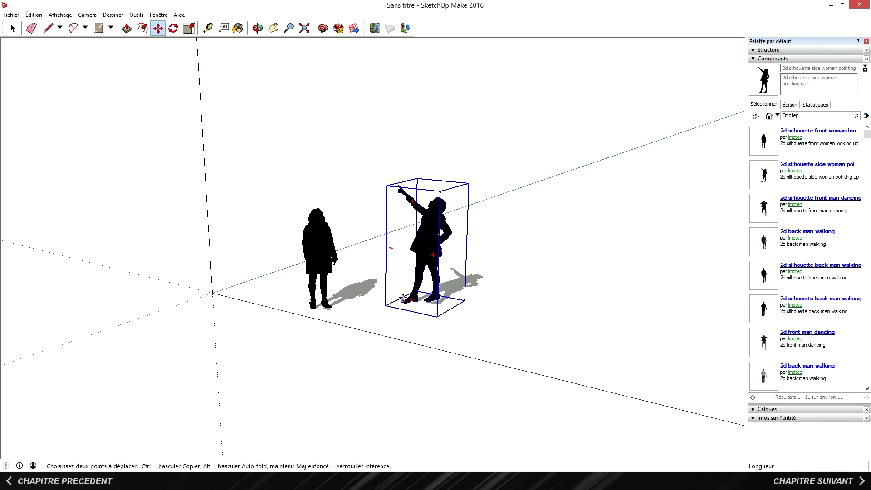
- Place the 2D silhouette of the front man dancing and the textured back man walking in a denim jacket along the red axis
left_click(764, 208)
left_click(526, 354)
left_click(764, 241)
left_click(632, 371)
- Place the black back man walking silhouette near the origin and the textured walking man in red trousers behind the other figures
left_click(764, 310)
left_click(252, 290)
left_click(765, 377)
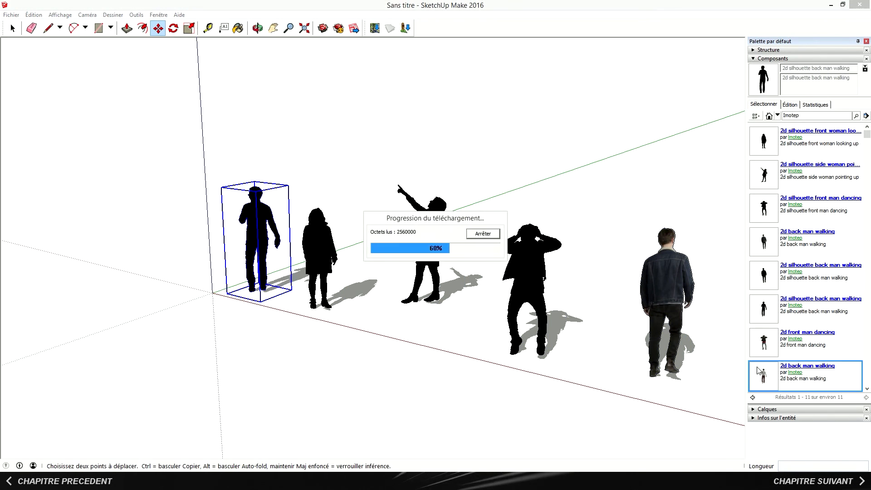
left_click(590, 273)
key("space")
left_click(575, 293)
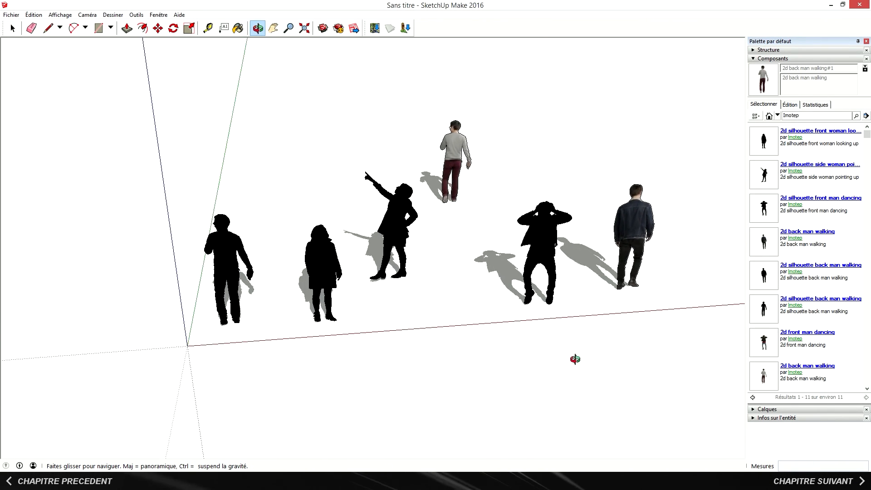